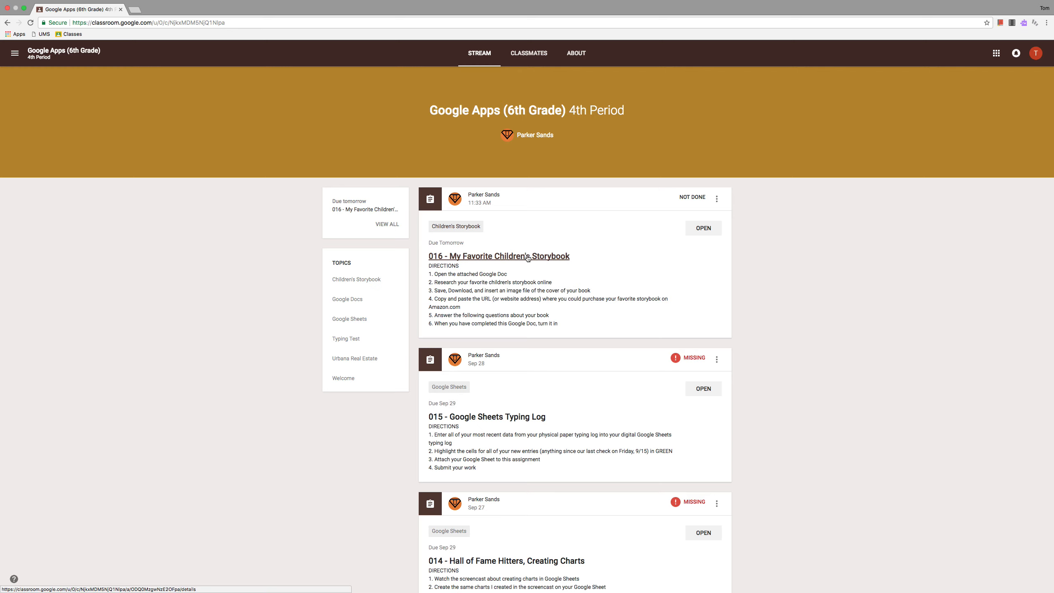
# - Open the assignment "016 - My Favorite Children's Storybook" and its attached Google Docs file
pyautogui.click(702, 228)
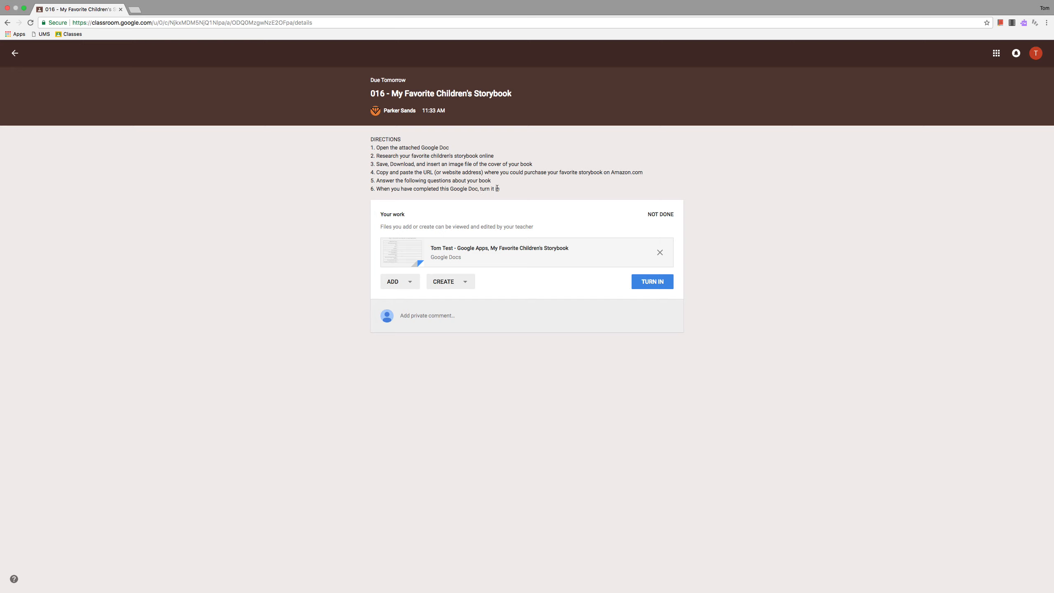
pyautogui.click(481, 249)
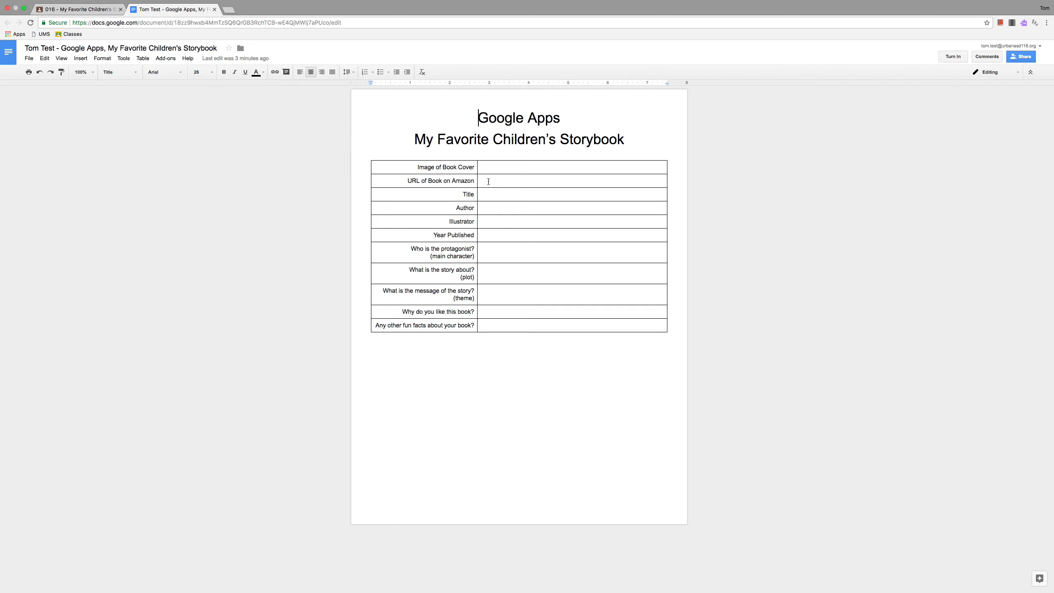
# - Search Google for "surf's for kimo" in a new browser tab
pyautogui.click(229, 9)
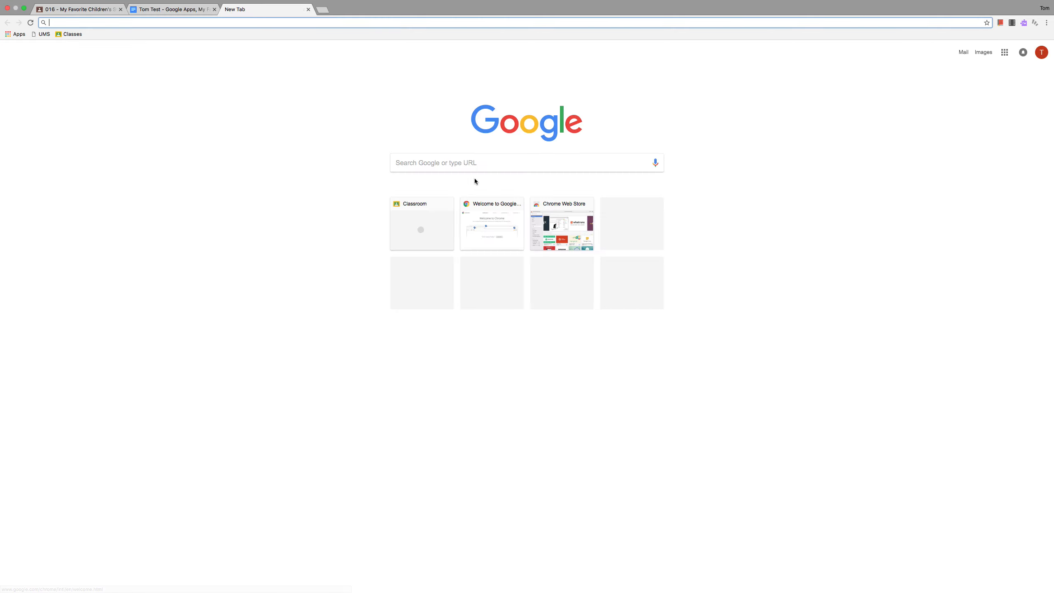
pyautogui.click(471, 162)
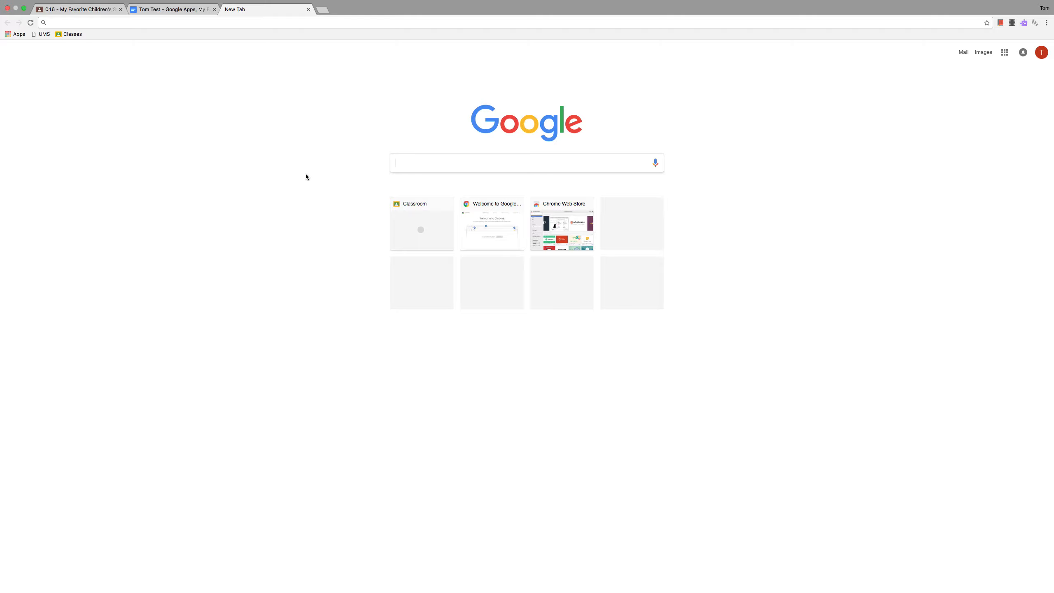
pyautogui.write("surf's ")
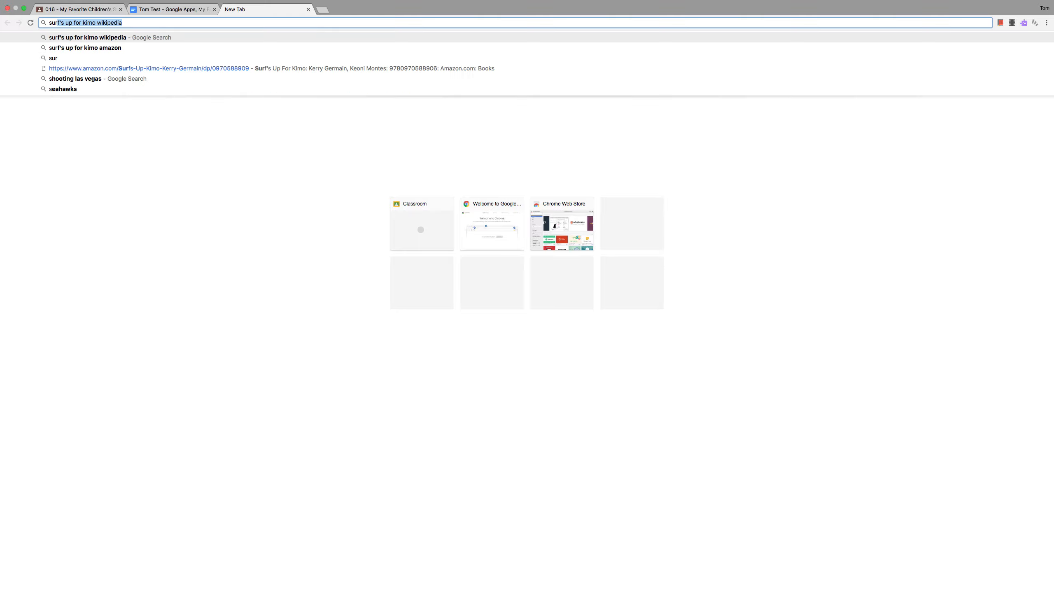
pyautogui.write('for kimo')
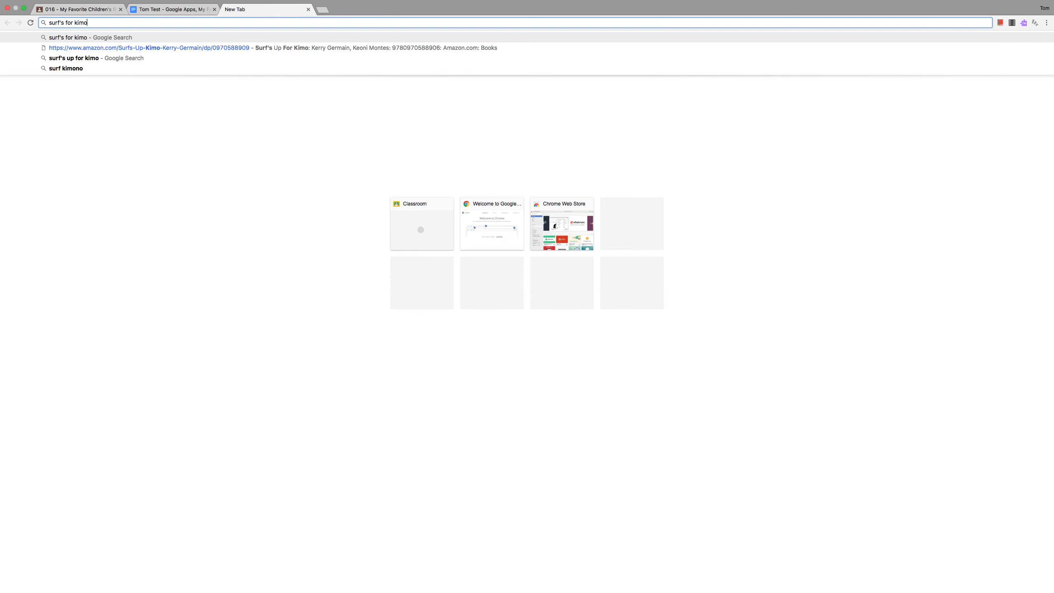
pyautogui.press('Return')
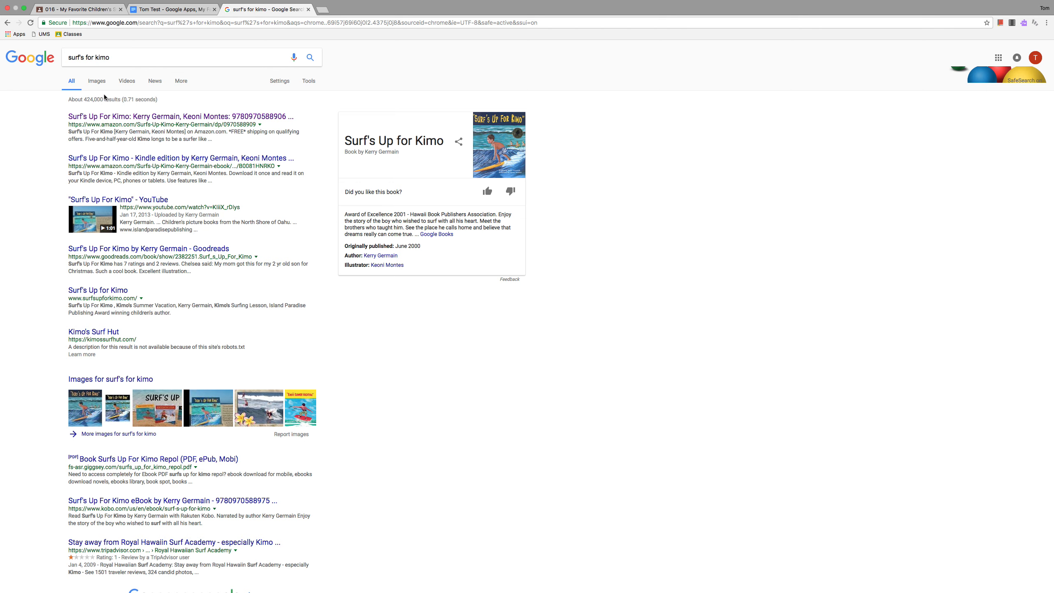
# - Find the Surf's Up For Kimo book cover in the image results and open the image file on its own
pyautogui.click(99, 84)
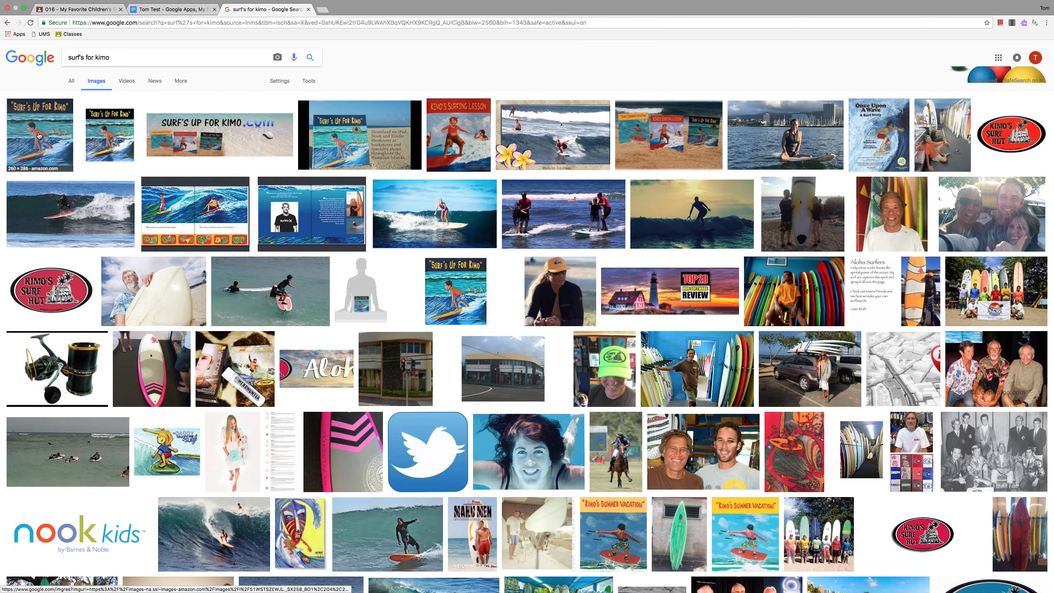
pyautogui.click(39, 135)
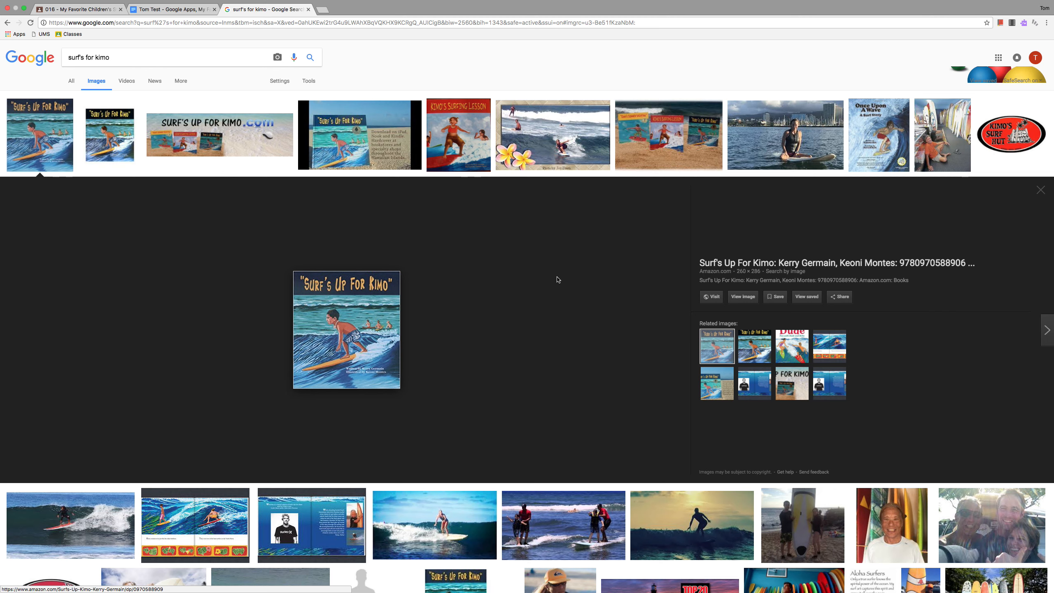
pyautogui.click(744, 297)
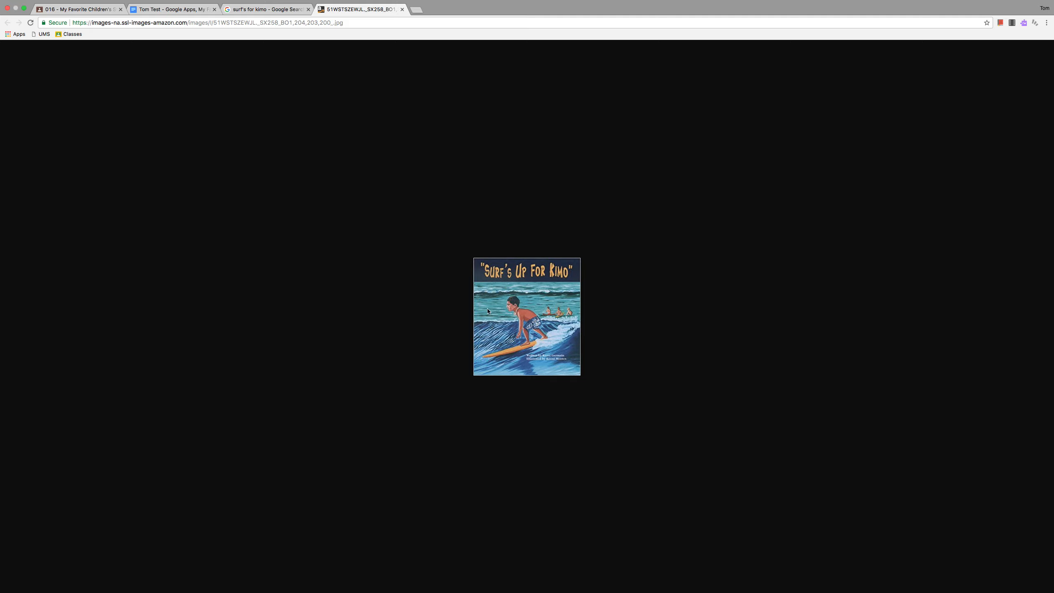
# - Save the cover image as a JPEG named "Surf's Up for Kimo" in the Downloads folder
pyautogui.rightClick(533, 320)
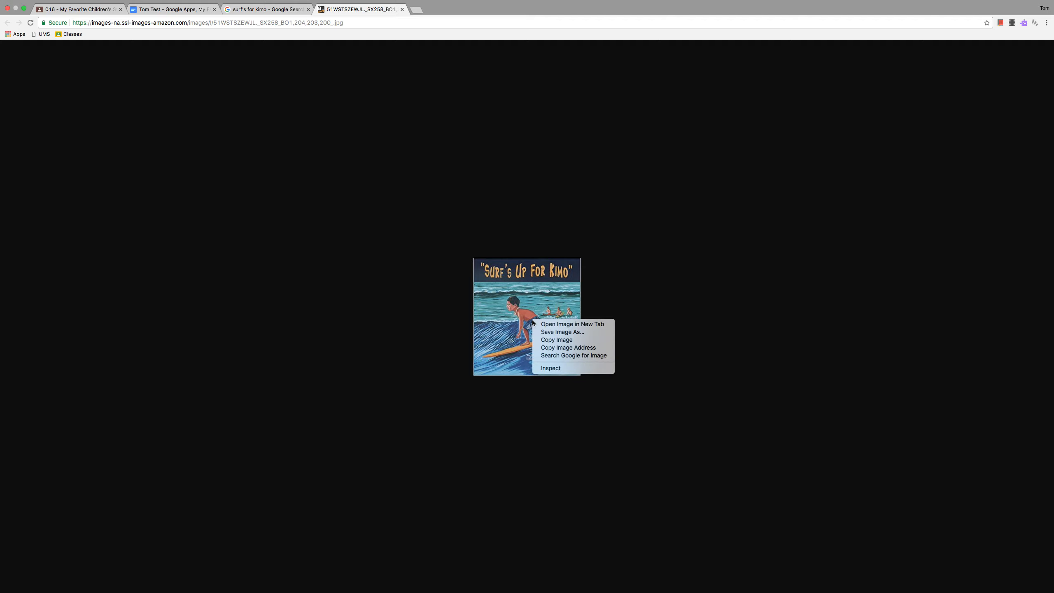
pyautogui.click(554, 332)
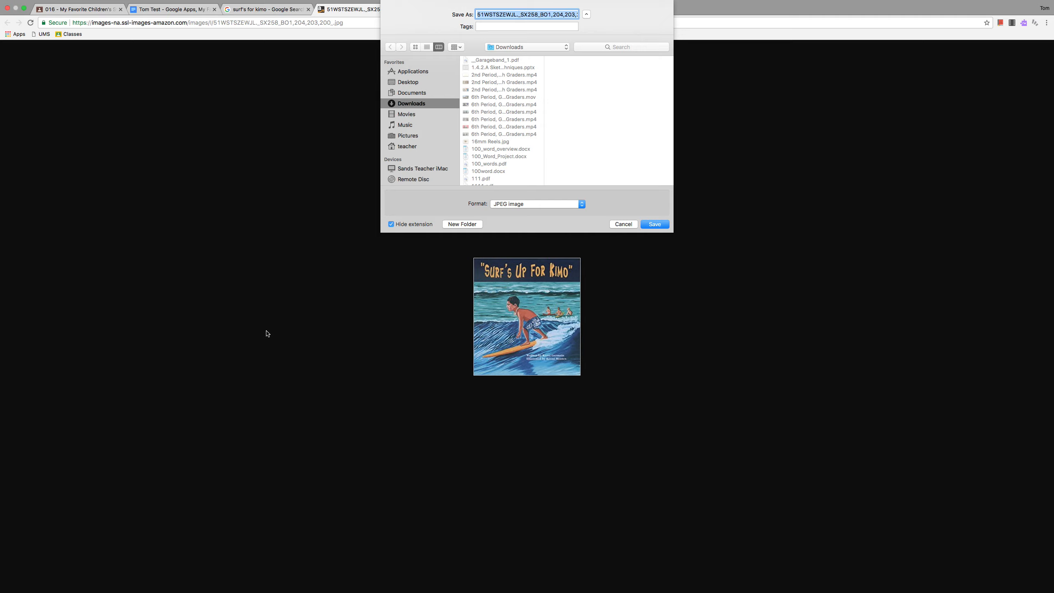
pyautogui.write("Surf's ")
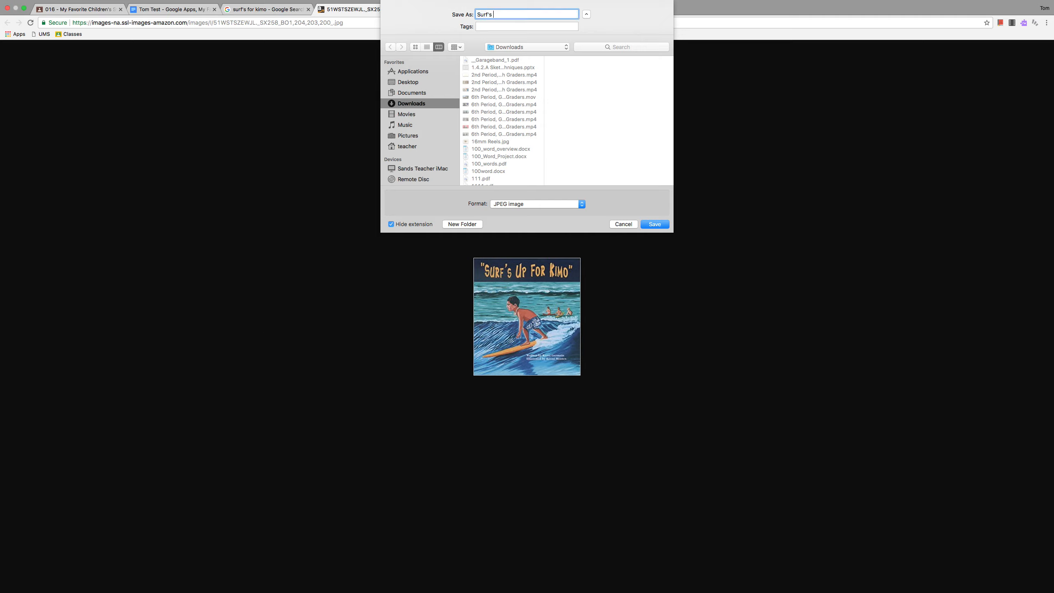
pyautogui.write('Up for Kimo')
pyautogui.click(654, 224)
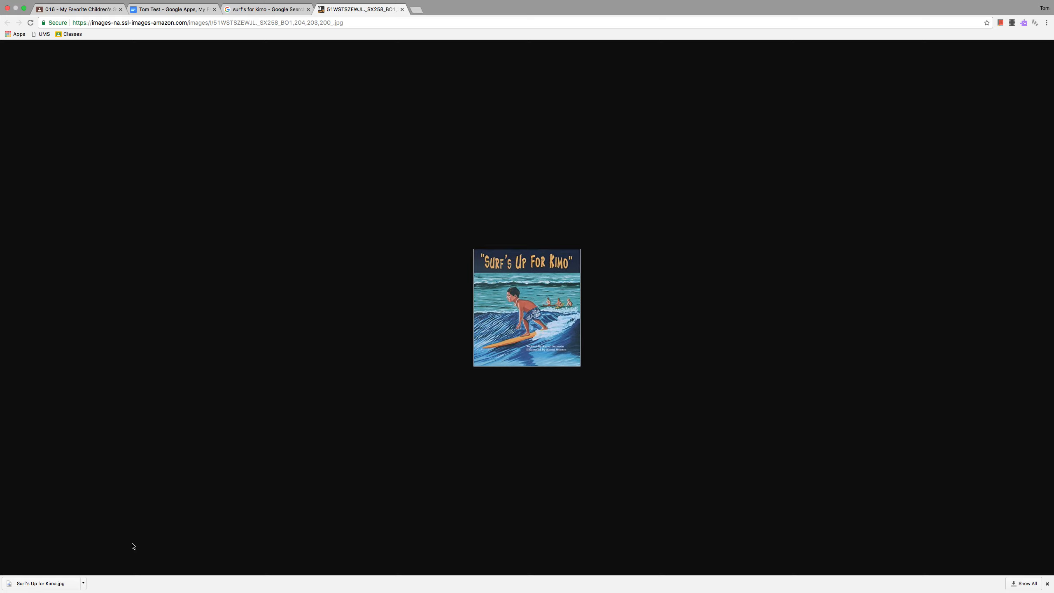
# - Return to the storybook document and start inserting an image in the answer cell for Image of Book Cover
pyautogui.click(178, 9)
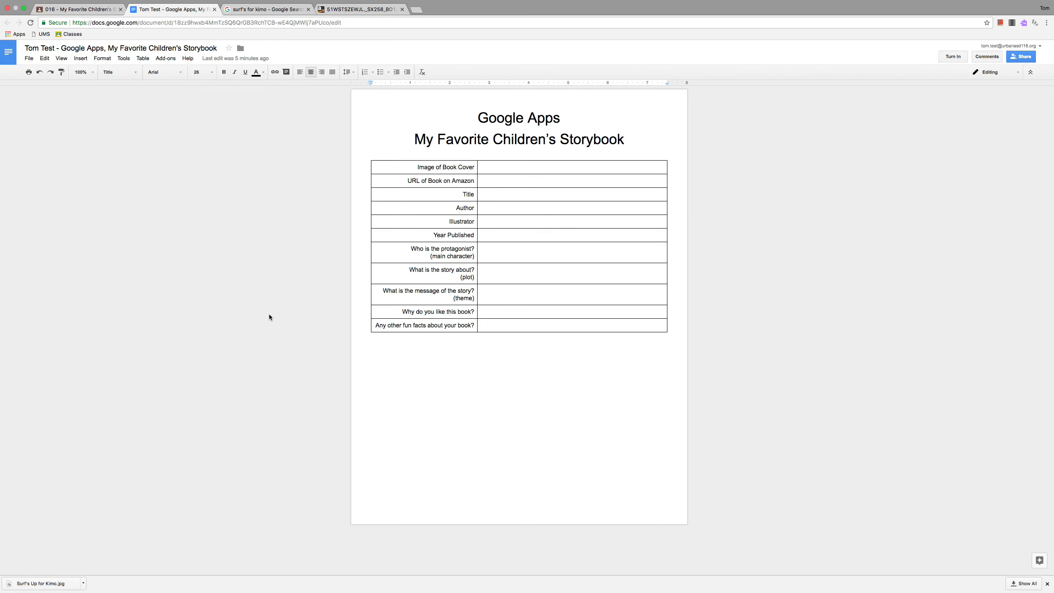
pyautogui.click(531, 166)
pyautogui.click(86, 61)
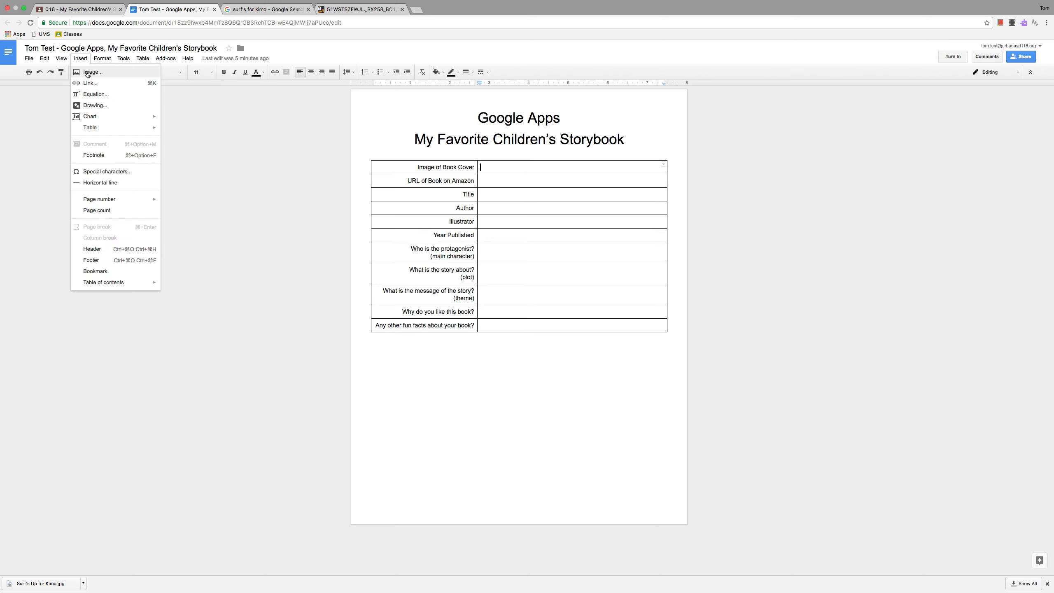
pyautogui.click(86, 71)
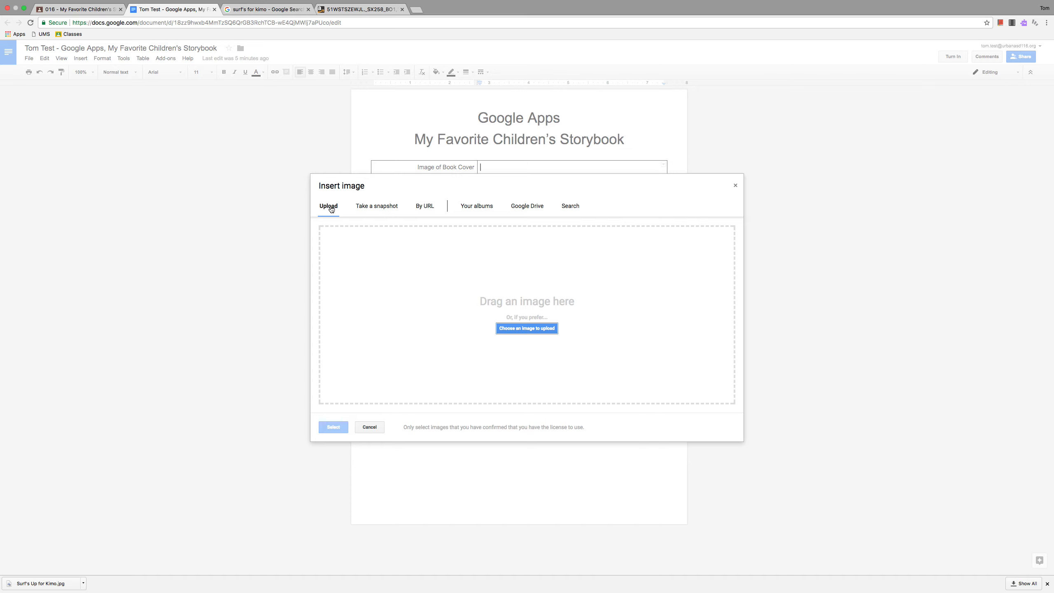
# - Try to upload Surf's Up for Kimo.jpg from the Downloads folder as the book cover image
pyautogui.click(534, 331)
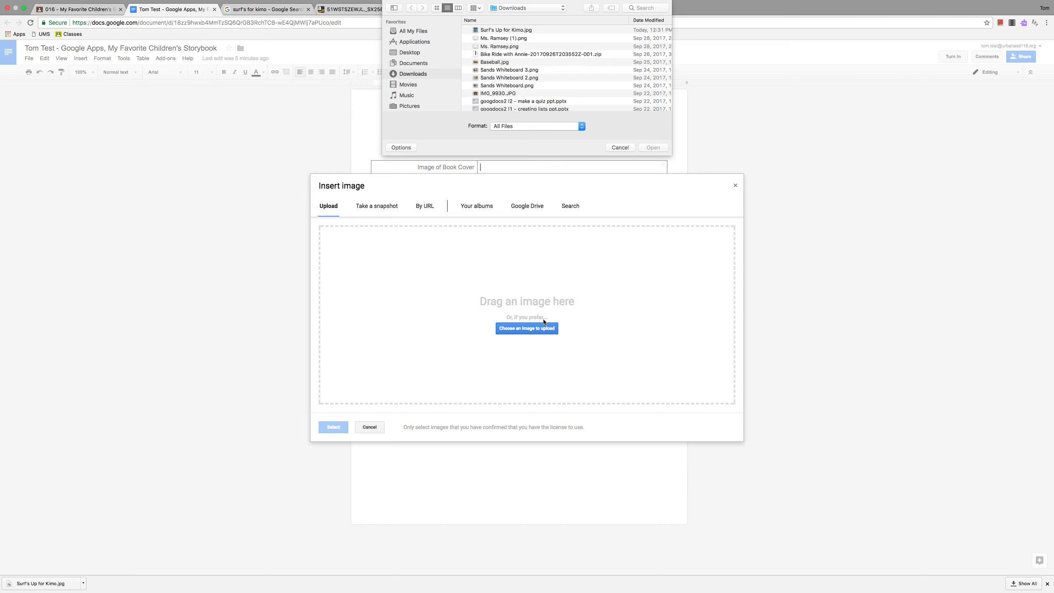
pyautogui.click(411, 74)
pyautogui.click(497, 32)
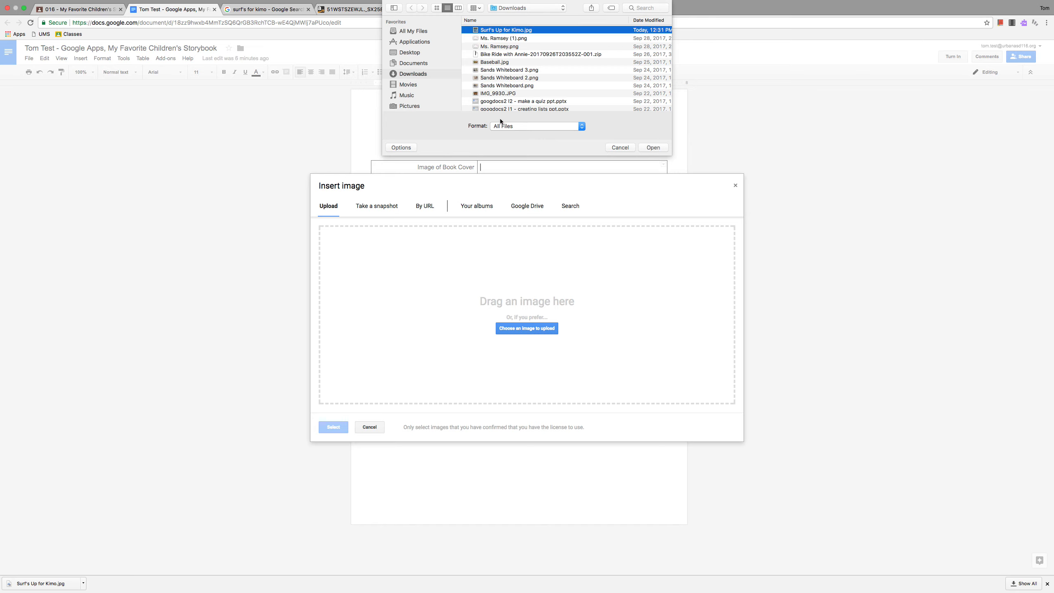
pyautogui.click(653, 147)
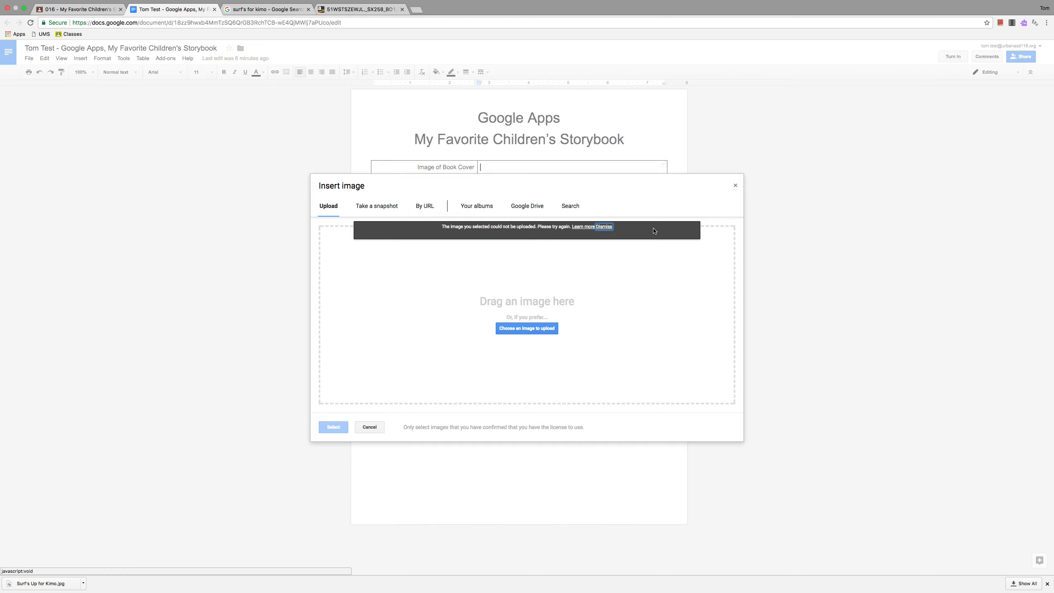
pyautogui.click(604, 227)
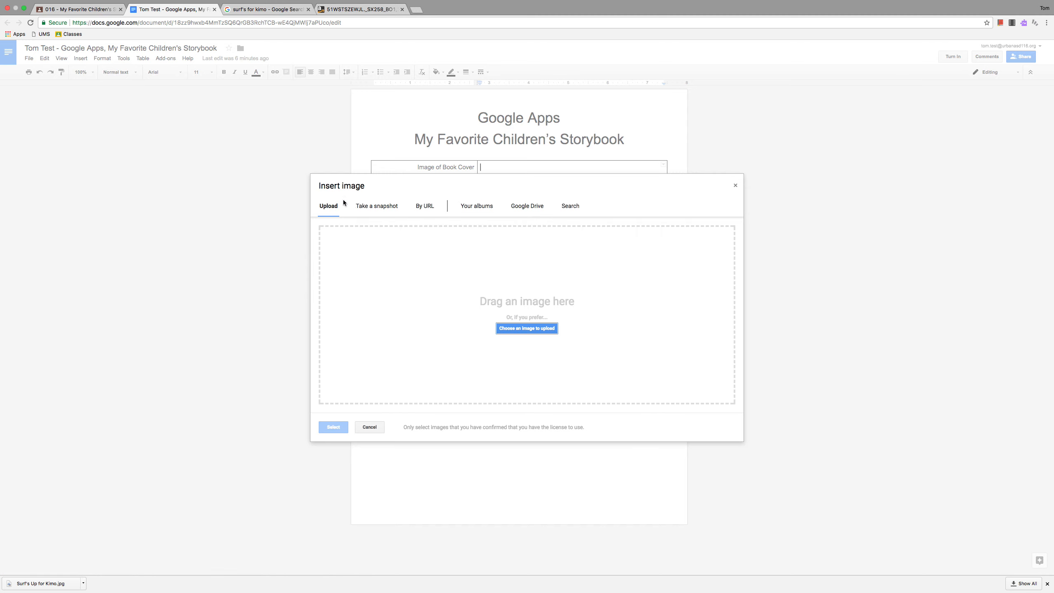
# - Upload Surf's Up for Kimo.jpg from Downloads into the Image of Book Cover answer cell
pyautogui.click(531, 329)
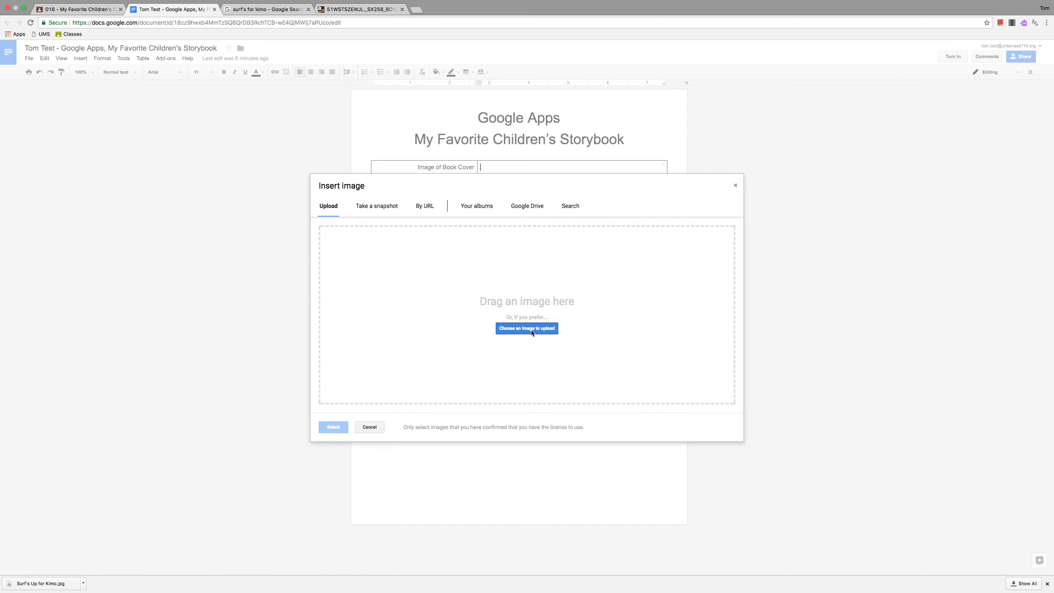
pyautogui.click(496, 30)
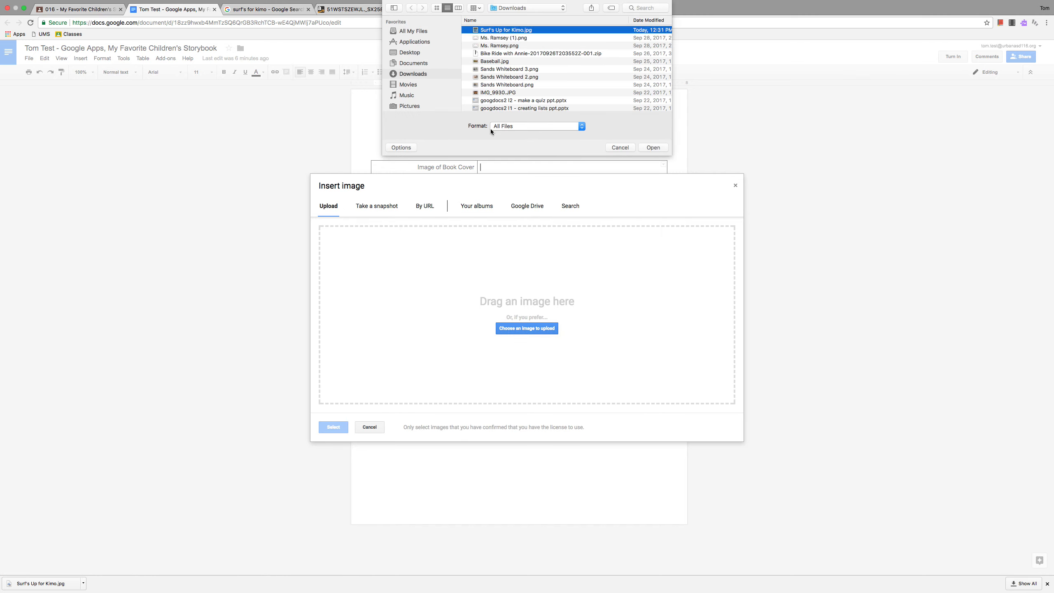
pyautogui.click(656, 147)
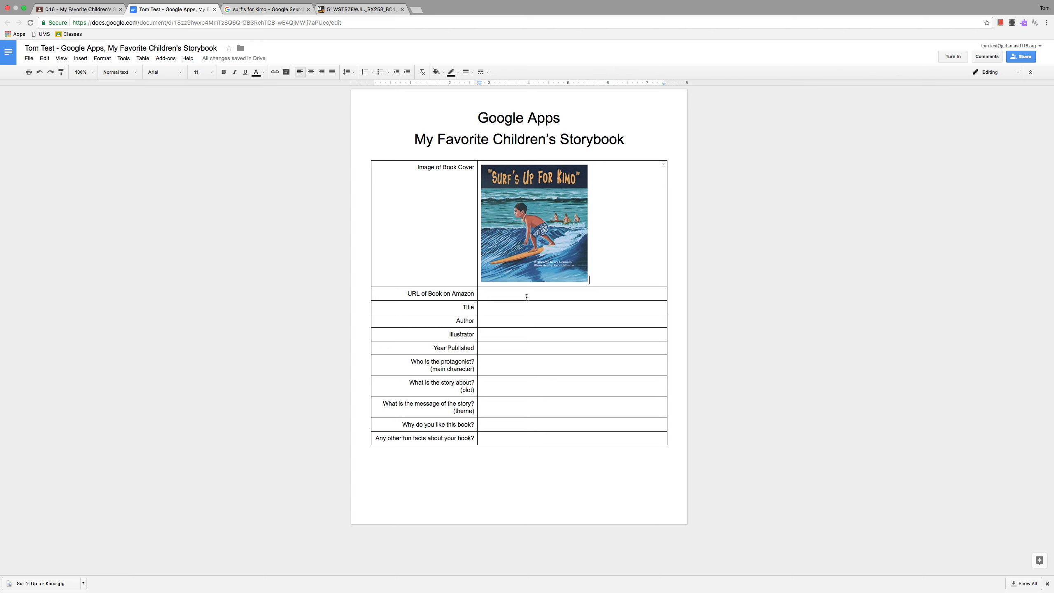
# - Place the cursor in the Amazon URL answer cell, close the cover image page, and open the book's Amazon page from the web results
pyautogui.click(513, 294)
pyautogui.click(402, 9)
pyautogui.click(306, 12)
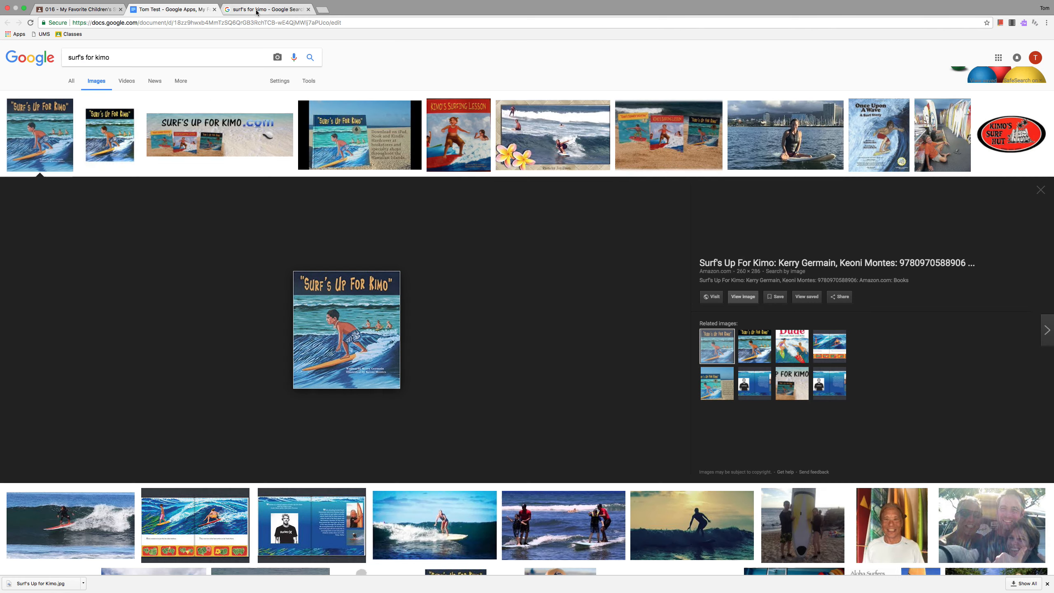
pyautogui.click(72, 81)
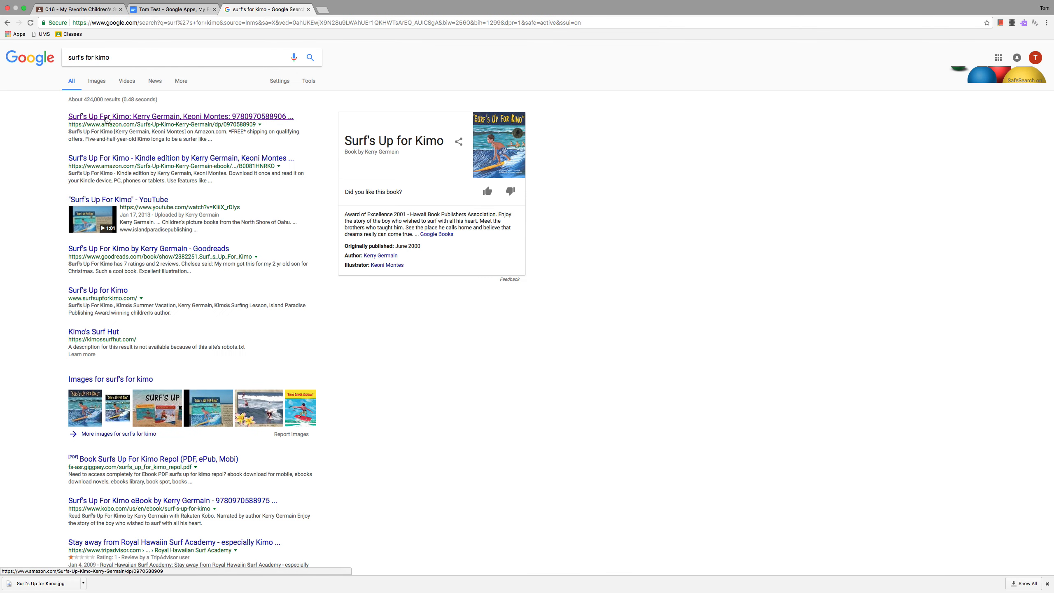
pyautogui.click(107, 118)
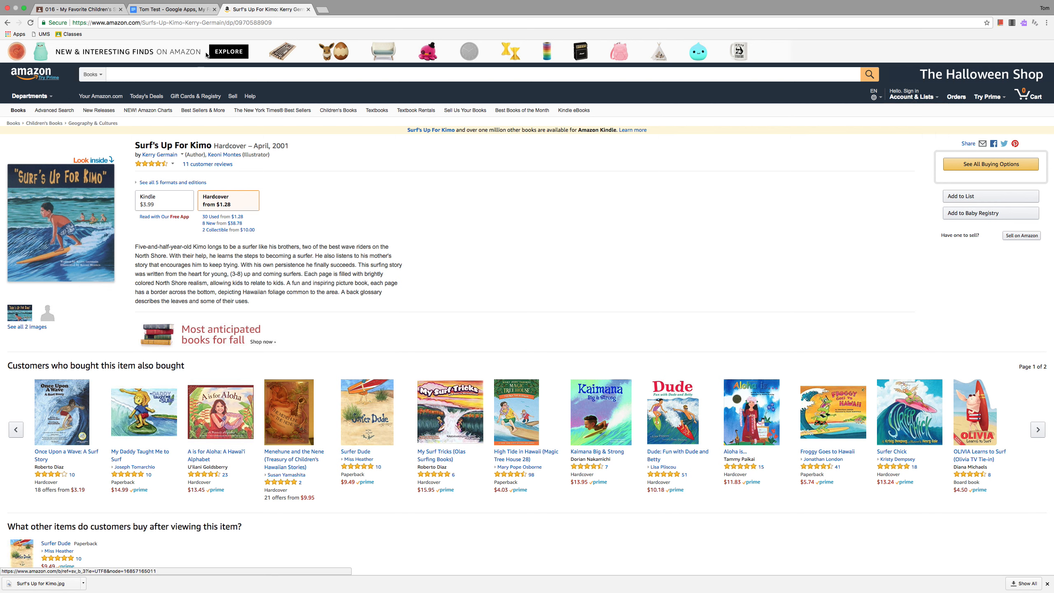
# - Copy the web address of the Surf's Up For Kimo Amazon page into the document's URL of Book on Amazon answer cell
pyautogui.click(179, 23)
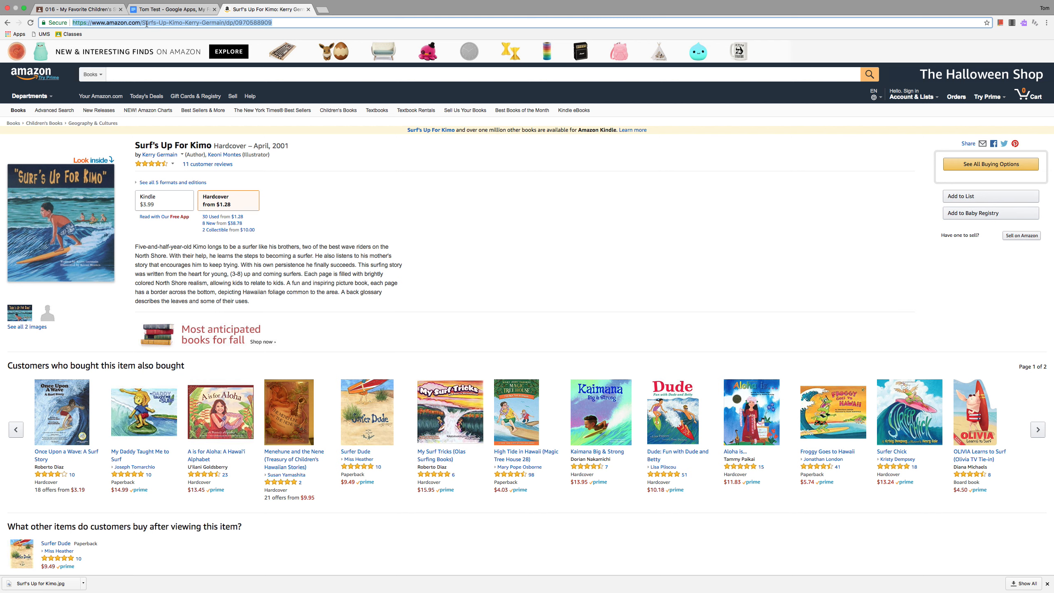
pyautogui.click(333, 188)
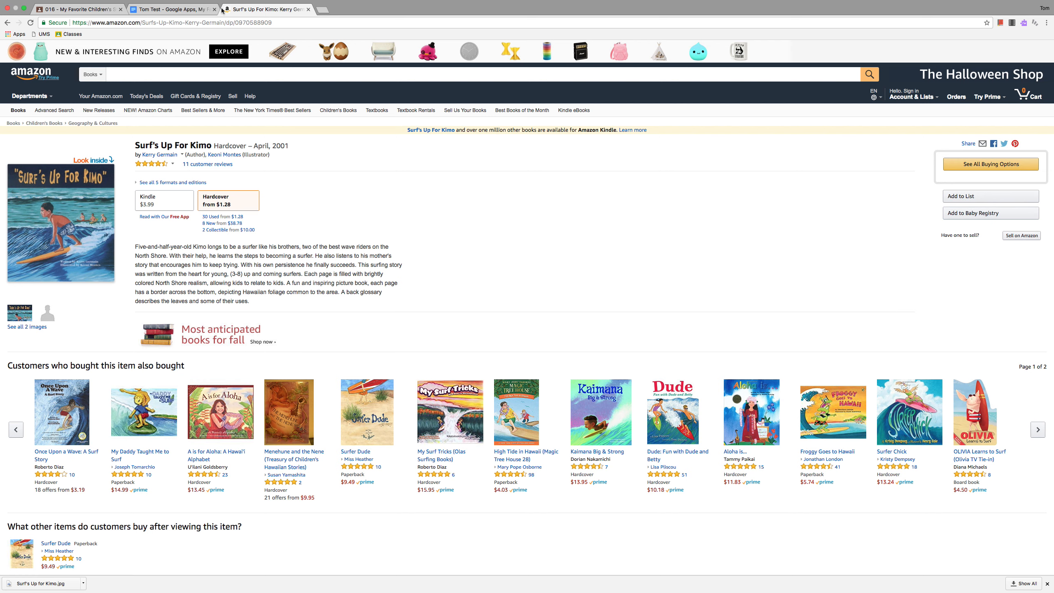
pyautogui.click(170, 22)
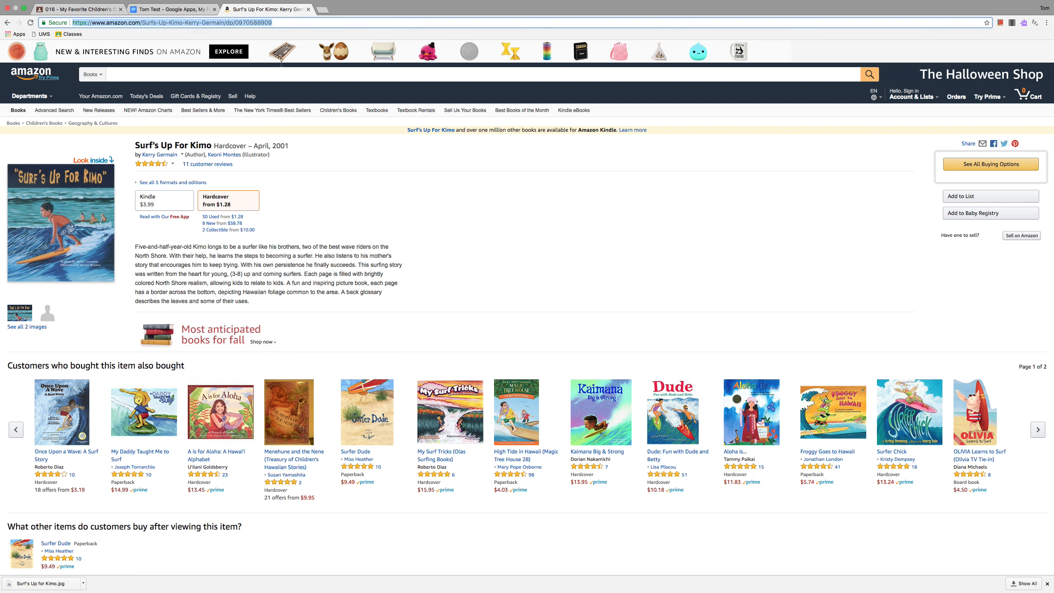
pyautogui.rightClick(232, 23)
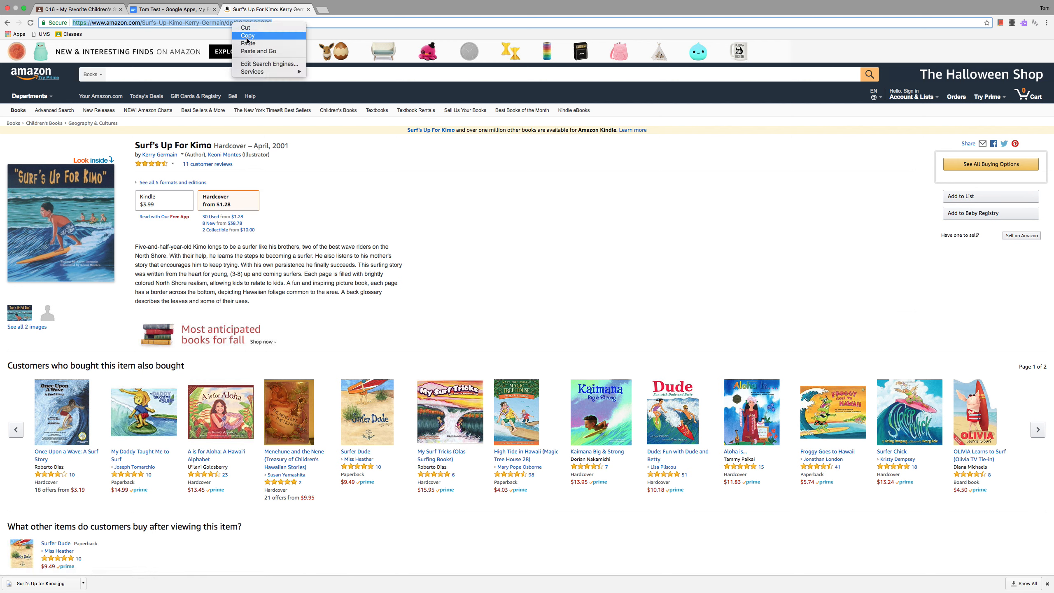
pyautogui.click(250, 36)
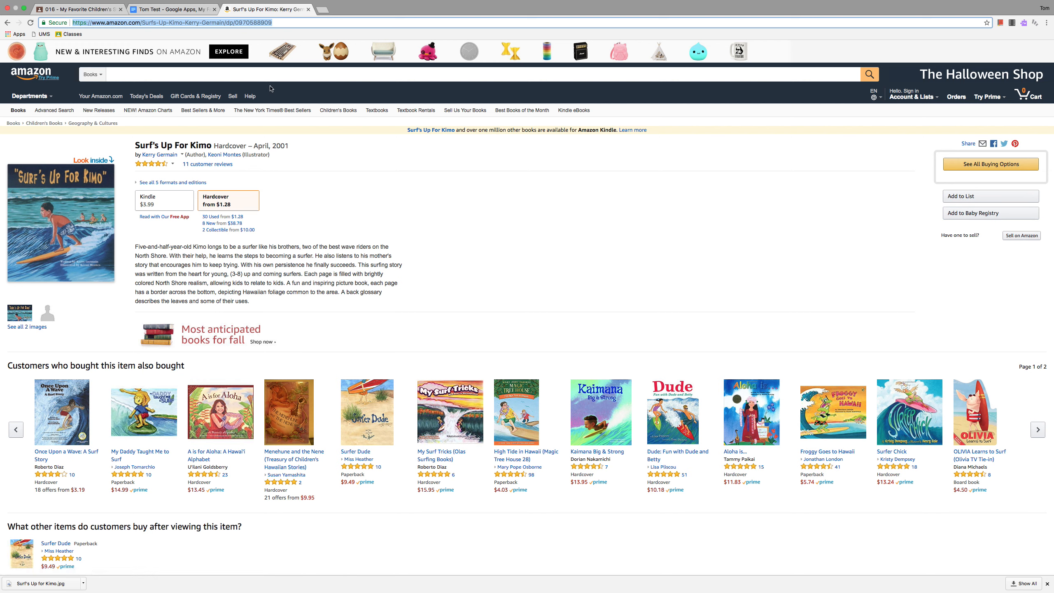
pyautogui.click(162, 9)
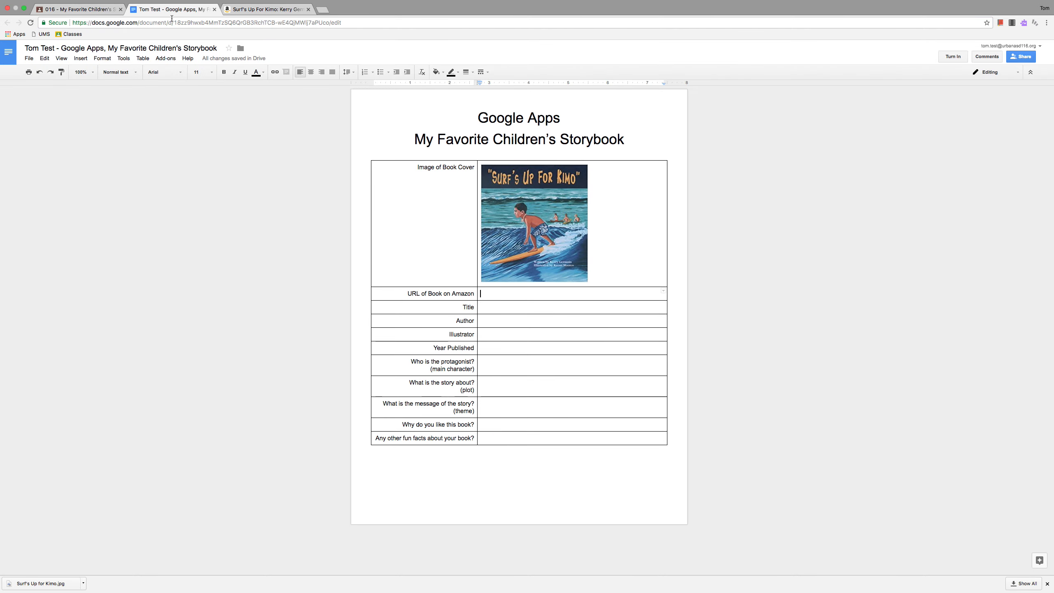
pyautogui.rightClick(502, 295)
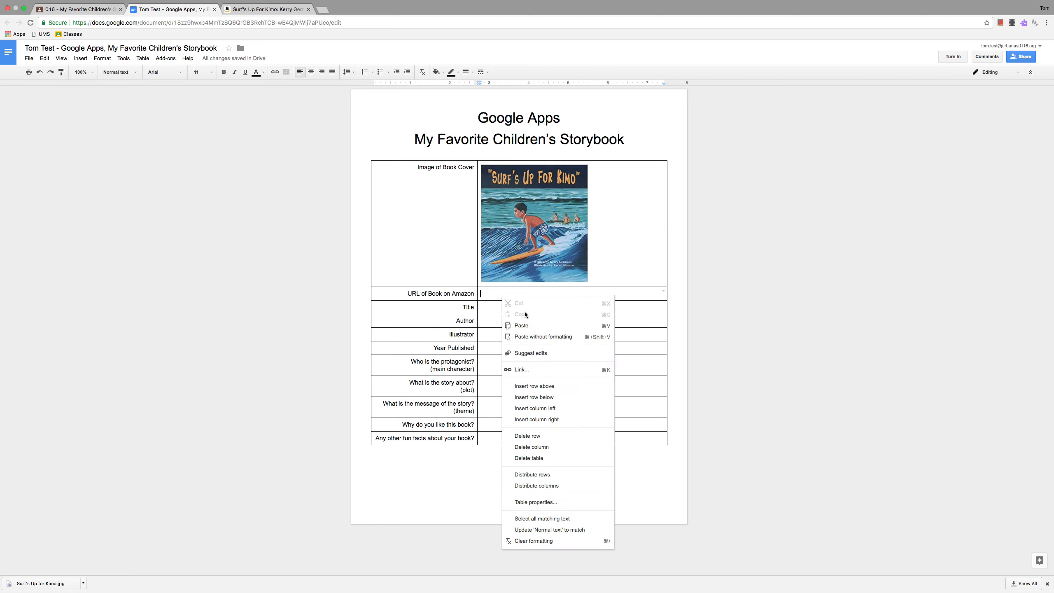
pyautogui.click(536, 327)
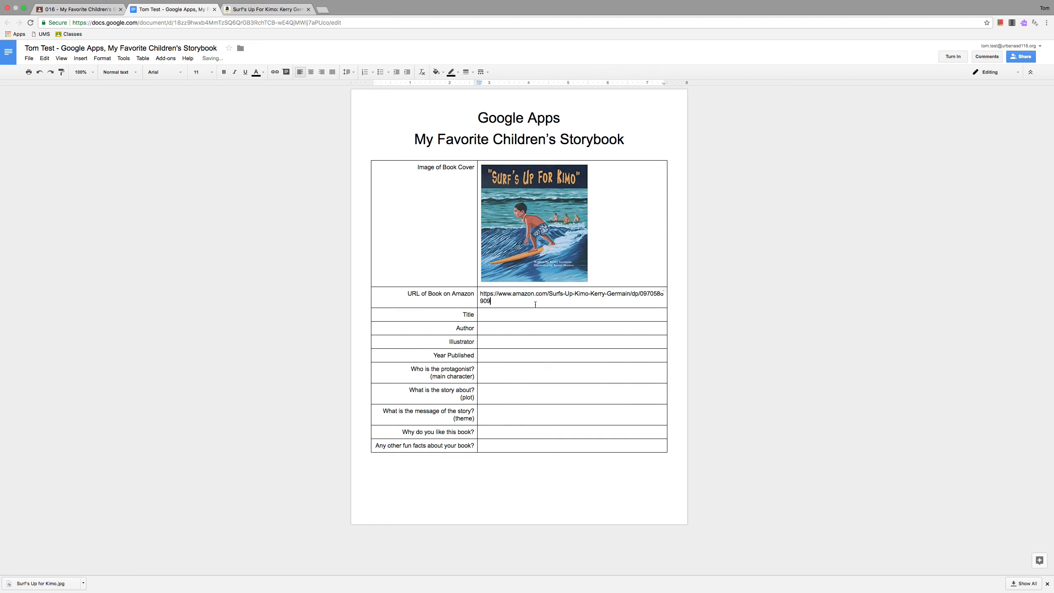
# - Turn the pasted Amazon address into a hyperlink, test it by opening the book page, and close the duplicate page
pyautogui.press('Return')
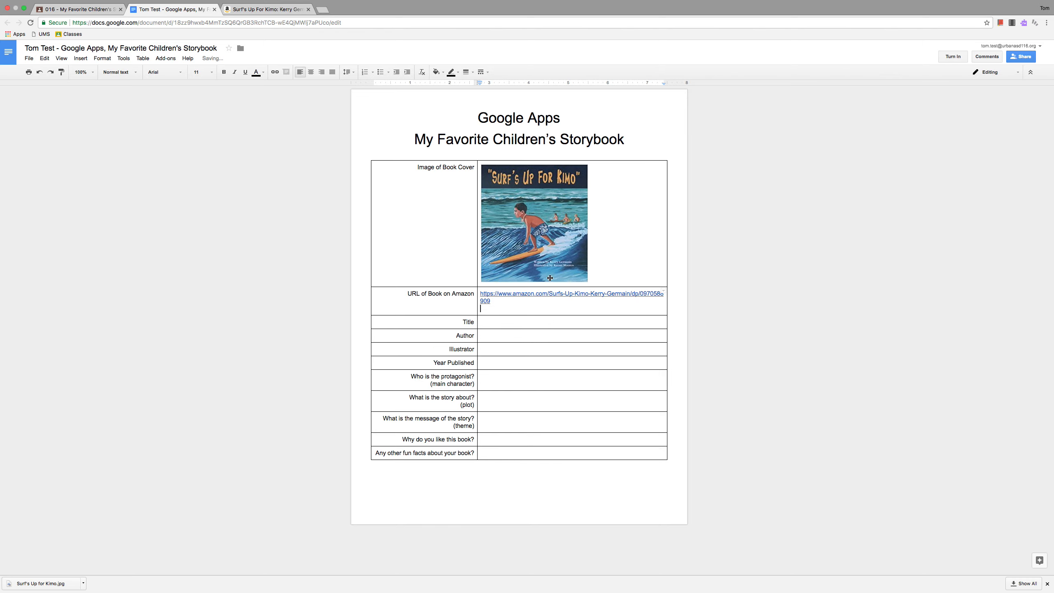
pyautogui.click(541, 293)
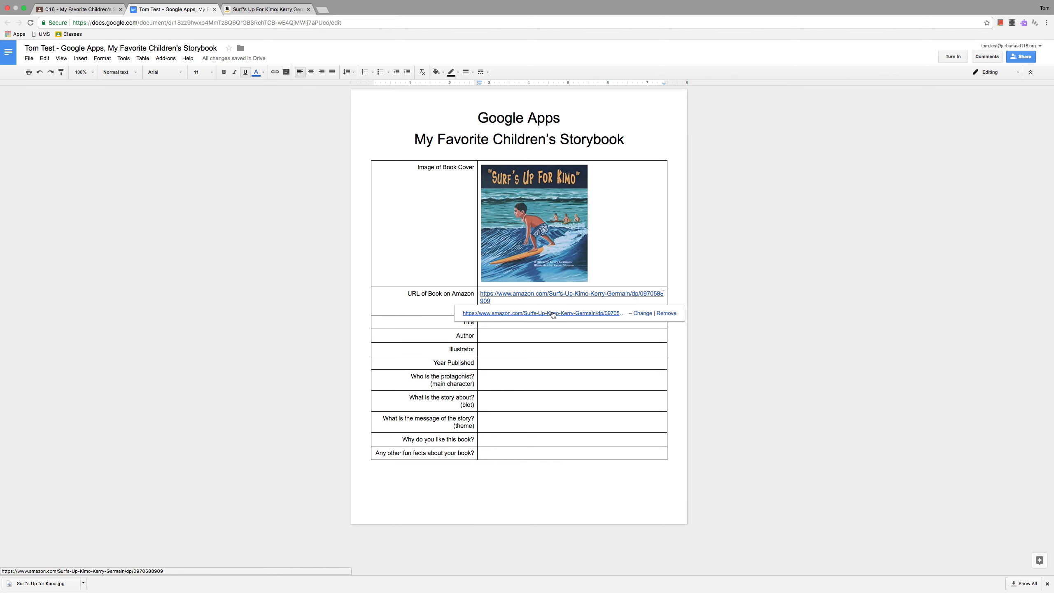
pyautogui.click(553, 312)
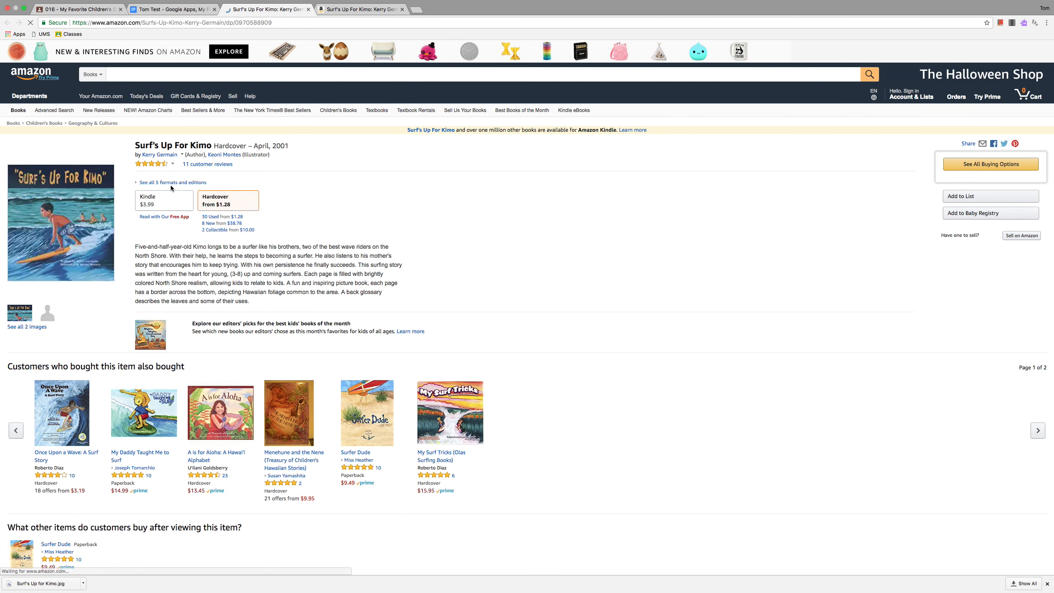
pyautogui.click(308, 9)
# - Enter "Surf's Up for Kimo", including the quotation marks, in the Title answer cell
pyautogui.click(513, 323)
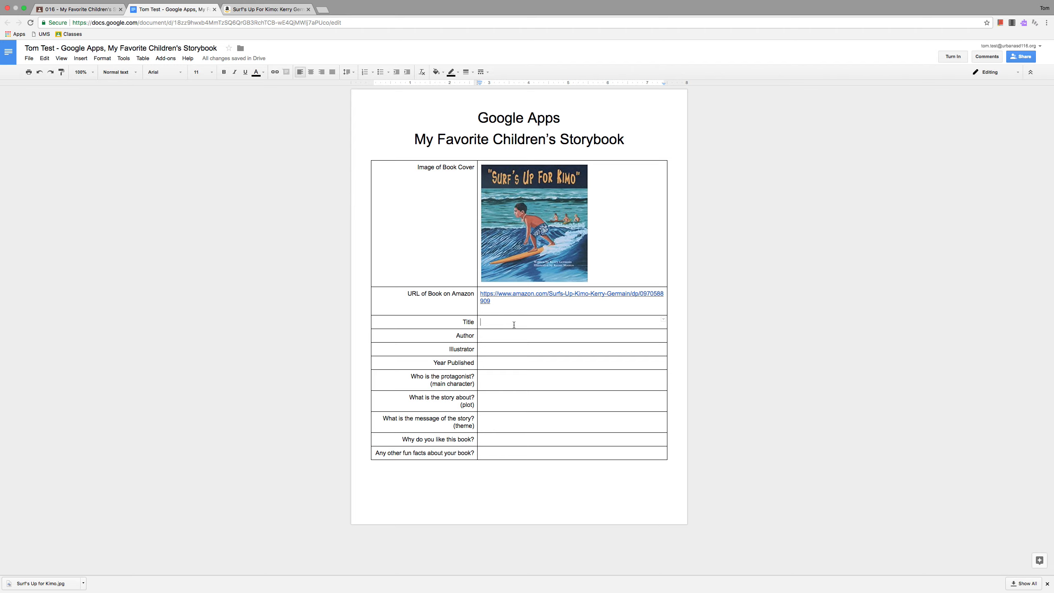
pyautogui.write('Surf')
pyautogui.press('BackSpace')
pyautogui.press('BackSpace')
pyautogui.press('BackSpace')
pyautogui.press('BackSpace')
pyautogui.write('"s')
pyautogui.press('BackSpace')
pyautogui.write('Surf\'s Up for Kimo"')
# - Look up the book's author on the Amazon page and enter the author's full name in the Author answer cell
pyautogui.click(266, 10)
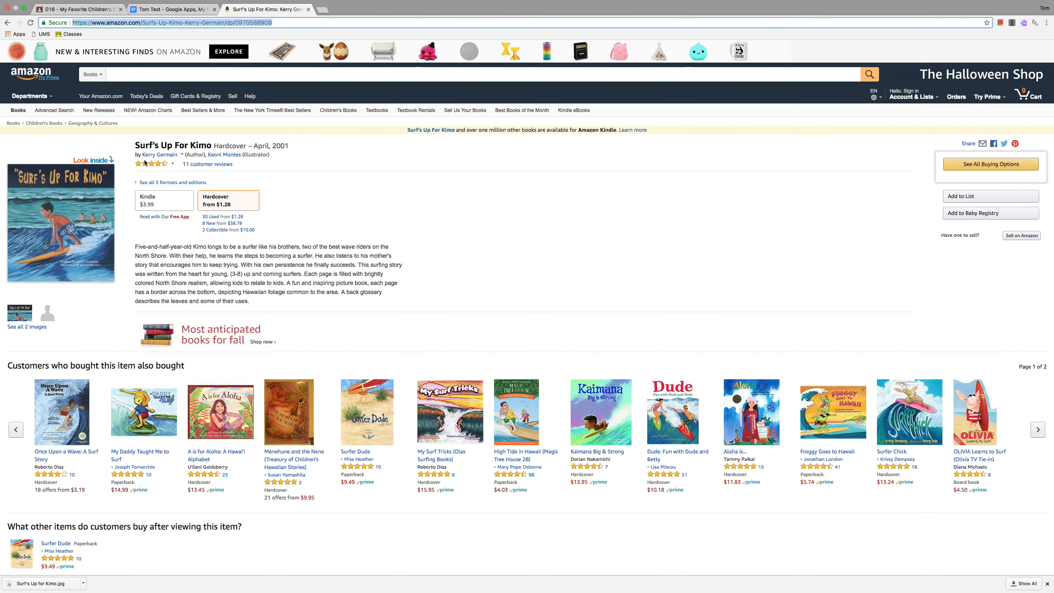
pyautogui.click(160, 10)
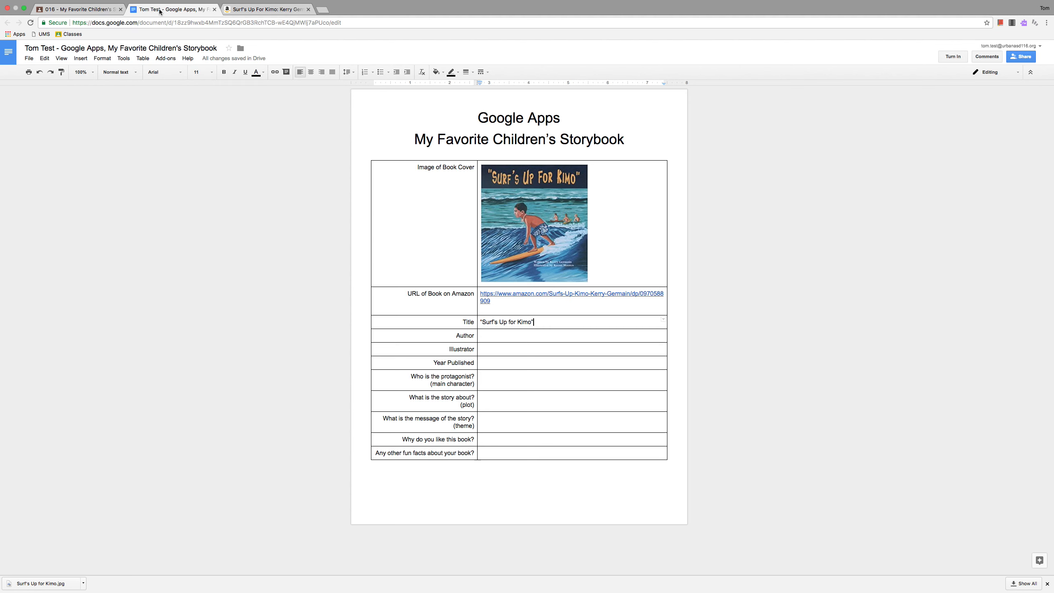
pyautogui.press('Tab')
pyautogui.press('Tab')
pyautogui.write('Kerry Germain')
# - Copy the illustrator's name from the Amazon page and paste it without formatting into the Illustrator answer cell
pyautogui.click(249, 10)
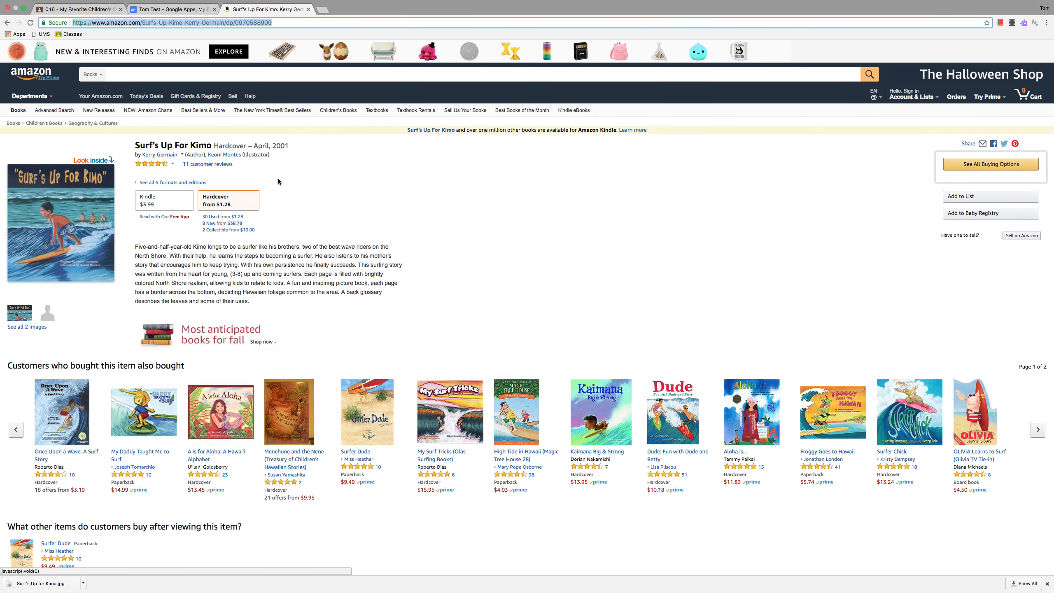
pyautogui.click(241, 155)
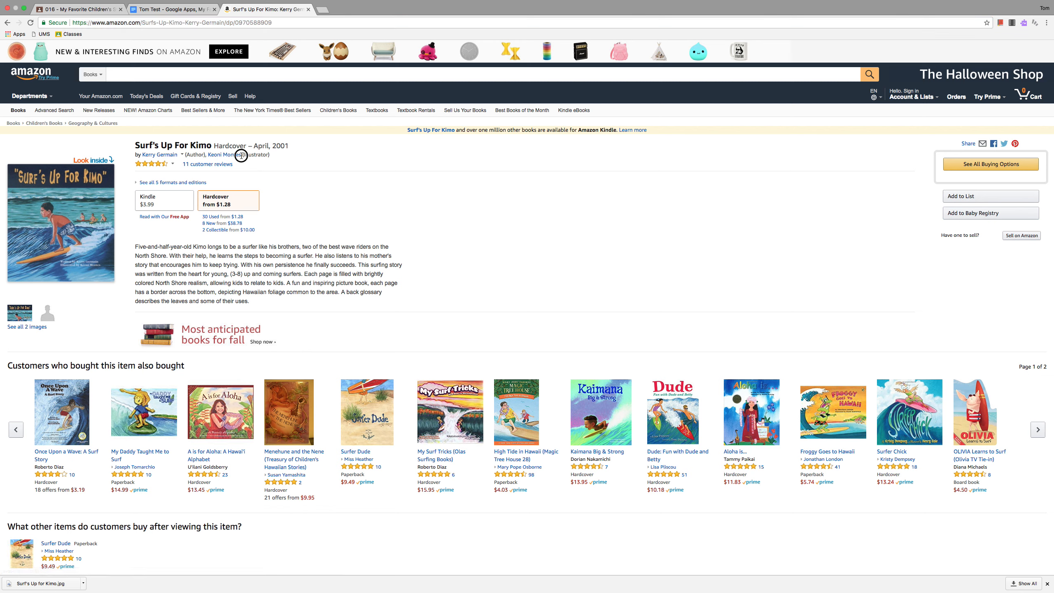
pyautogui.moveTo(241, 156); pyautogui.dragTo(210, 159)
pyautogui.rightClick(219, 155)
pyautogui.click(245, 214)
pyautogui.click(171, 9)
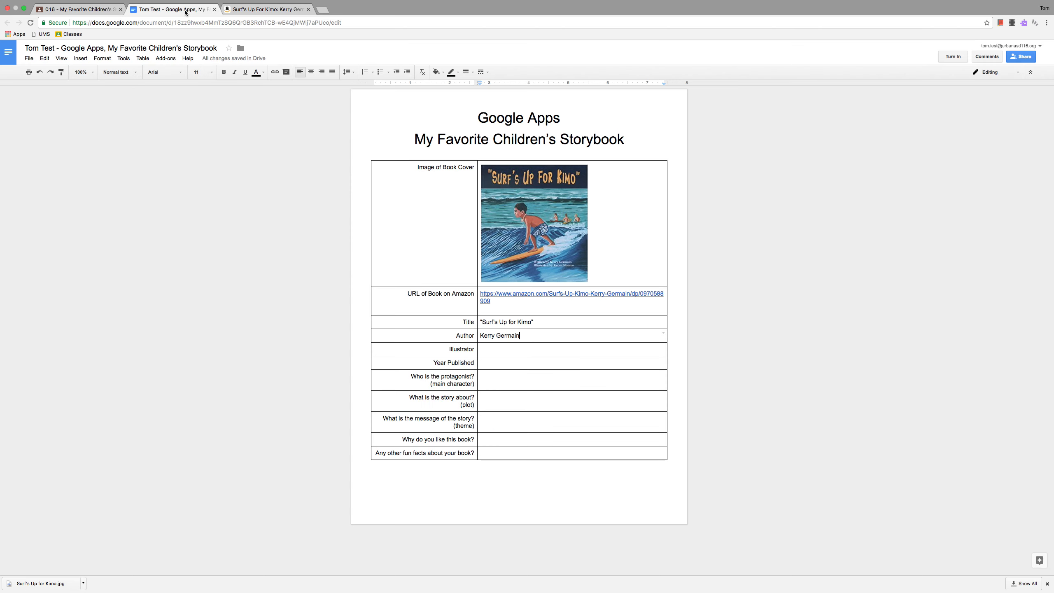
pyautogui.click(508, 350)
pyautogui.rightClick(509, 350)
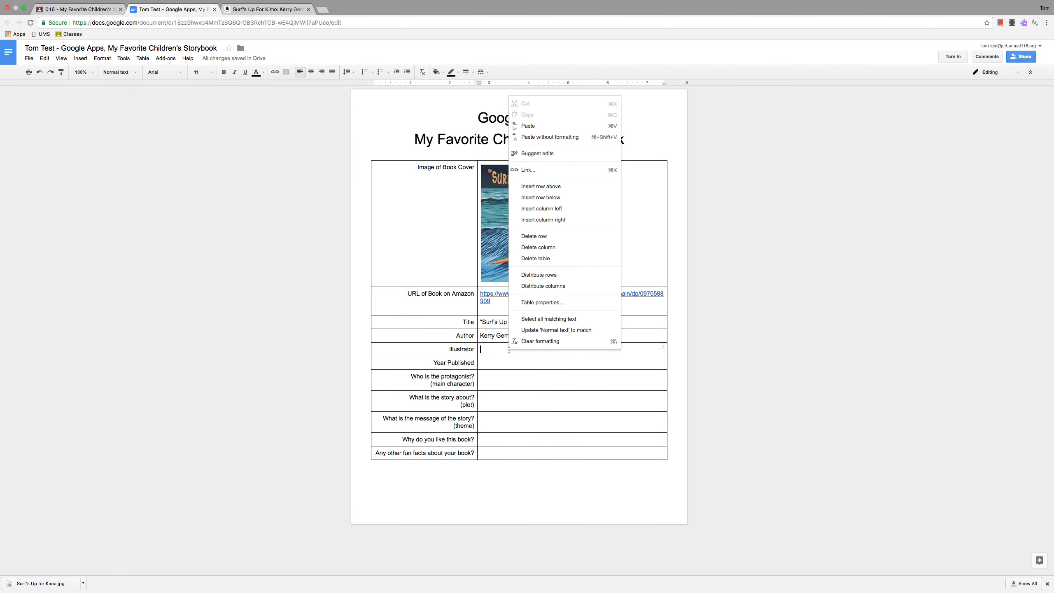
pyautogui.click(540, 138)
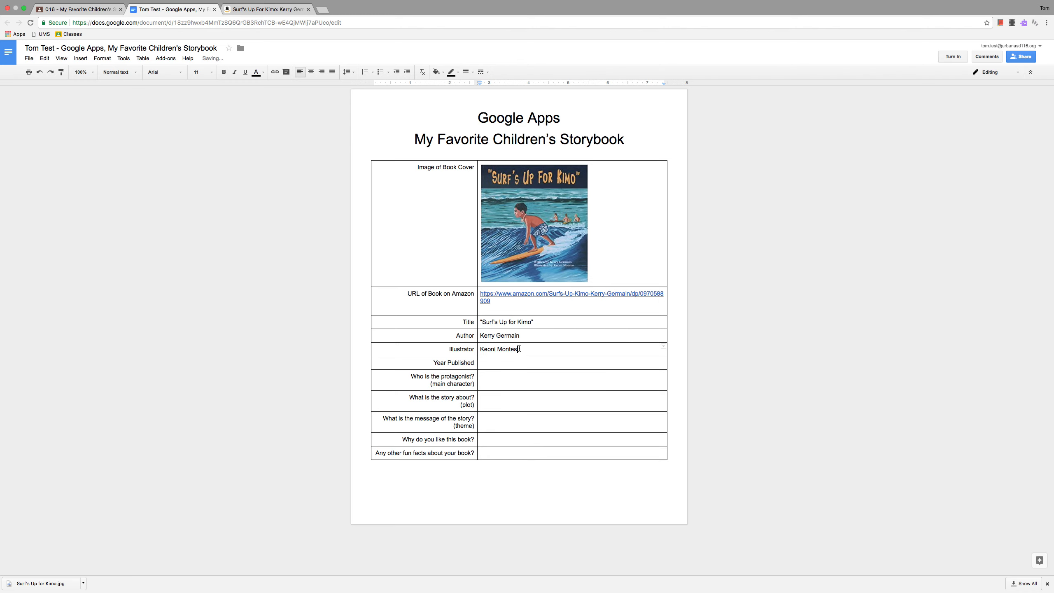
# - Check the publication date on the Amazon page and enter 2001 in the Year Published answer cell
pyautogui.click(266, 9)
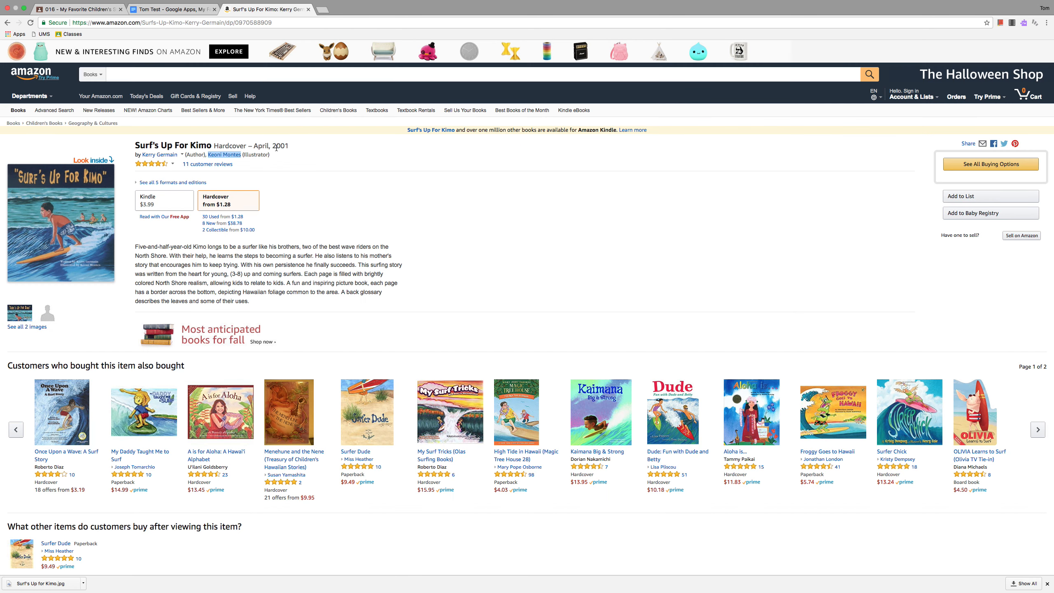
pyautogui.click(187, 9)
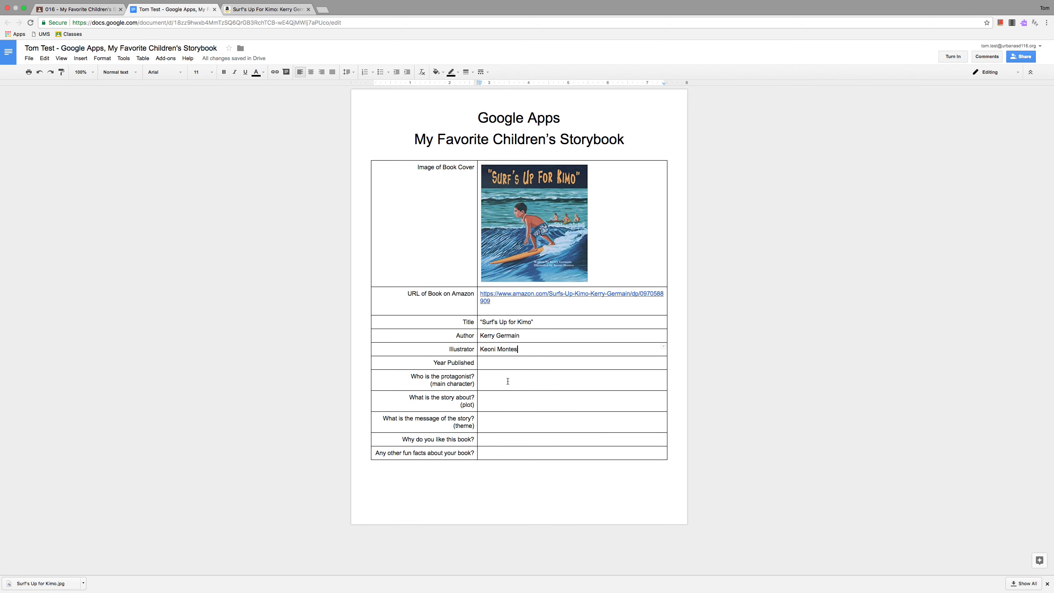
pyautogui.press('Tab')
pyautogui.press('Tab')
pyautogui.write('2001')
# - Enter Kimo as the protagonist and "Kimo wants to be a surfer like his older brothers" as the plot
pyautogui.click(546, 381)
pyautogui.write('Kimo')
pyautogui.click(540, 398)
pyautogui.write('Kimo wants to be a surfer like ')
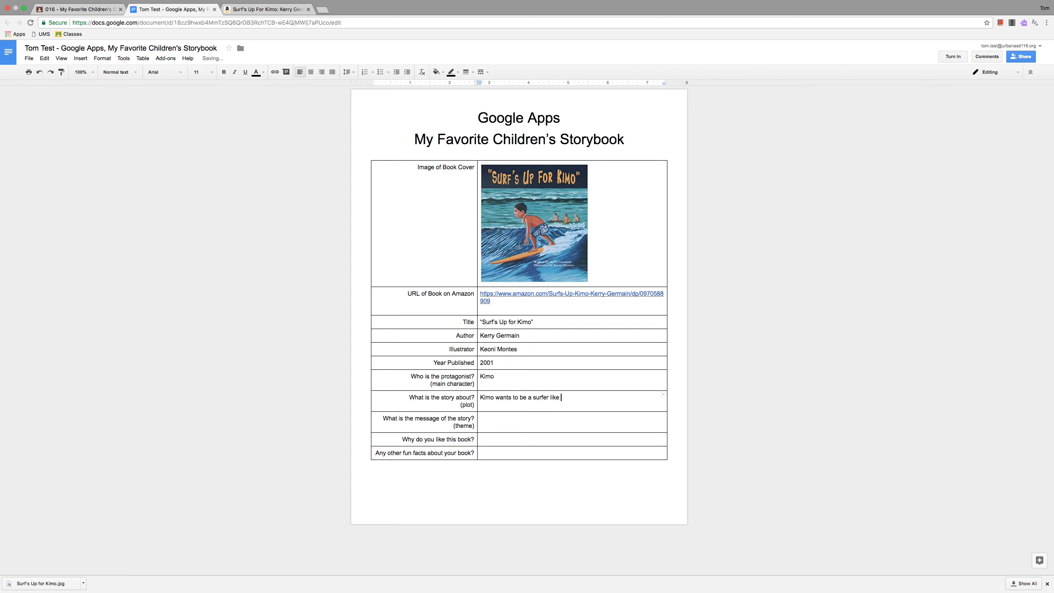
pyautogui.write('his older brothers')
# - Enter "If you don't achieve something on your first attempt, try again." as the story's message, correcting the misspelled "achieve" with the spelling suggestion
pyautogui.click(548, 425)
pyautogui.write("If you don't acheive something on your first attempt, try again.")
pyautogui.rightClick(524, 419)
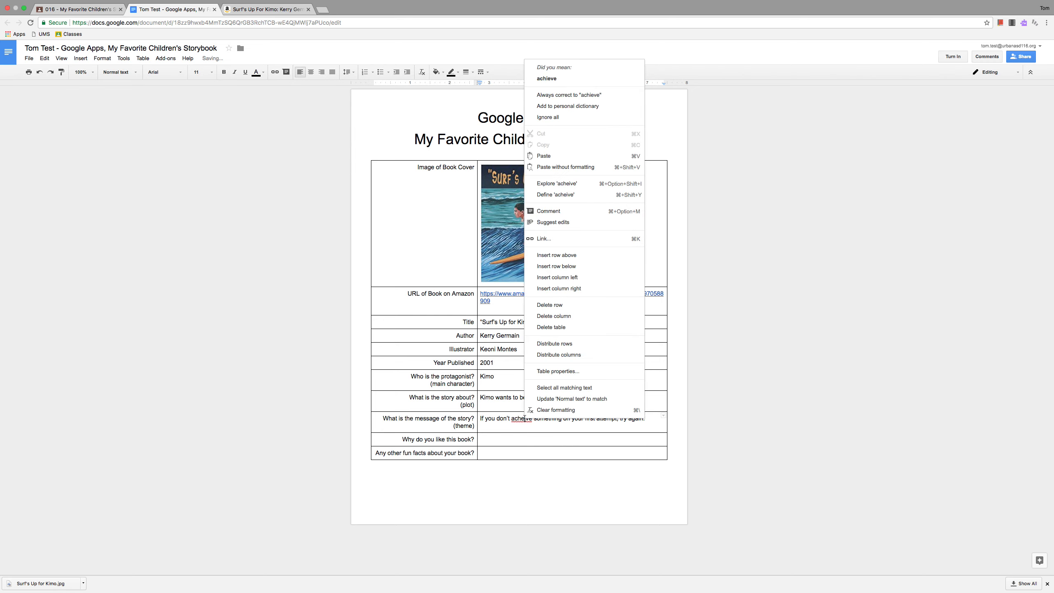
pyautogui.click(539, 79)
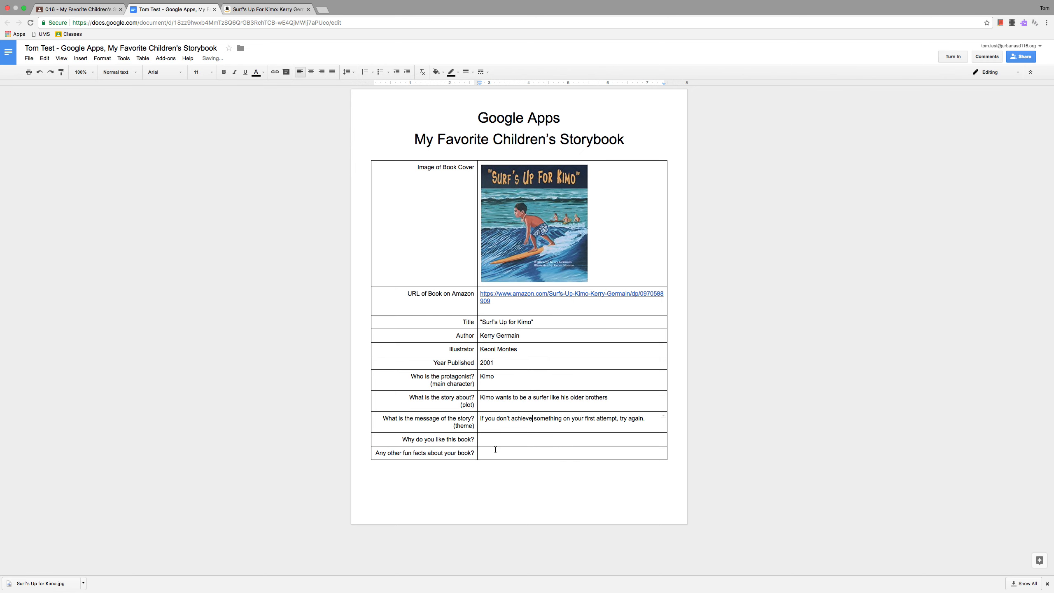
# - Answer why the book is liked with "I love this book because it is about surfing."
pyautogui.click(500, 439)
pyautogui.click(500, 440)
pyautogui.write('I love this book because it is about surfing.')
# - Enter "This book won the Ka Palapala Po'okela Award of Excellence from the Hawaii Book Publishers Association" as the fun fact, correcting the spelling of "Award"
pyautogui.click(511, 453)
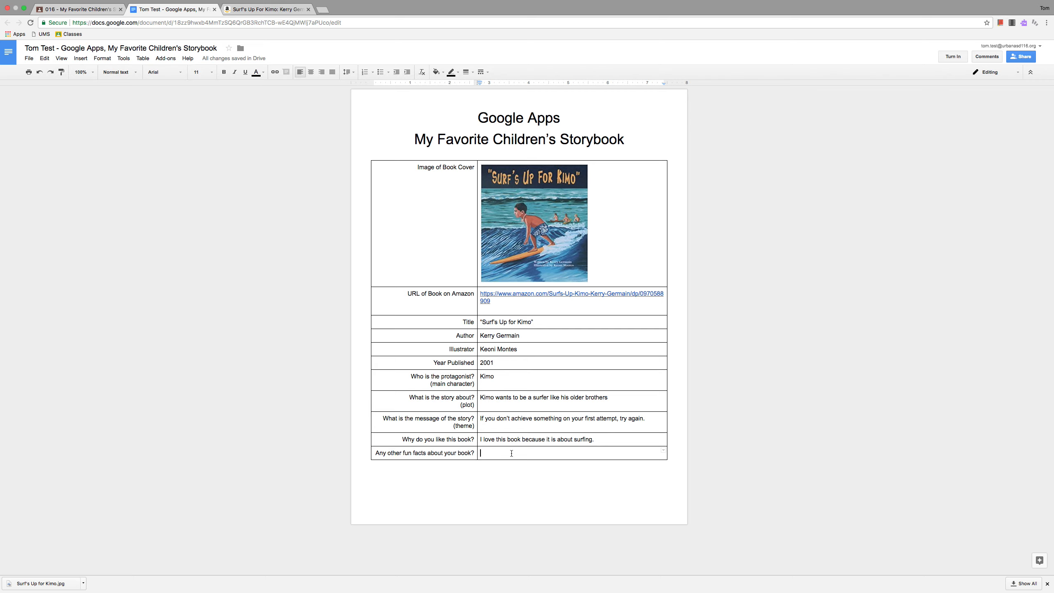
pyautogui.click(511, 454)
pyautogui.write("This book won the Ka Palapala Po'okela")
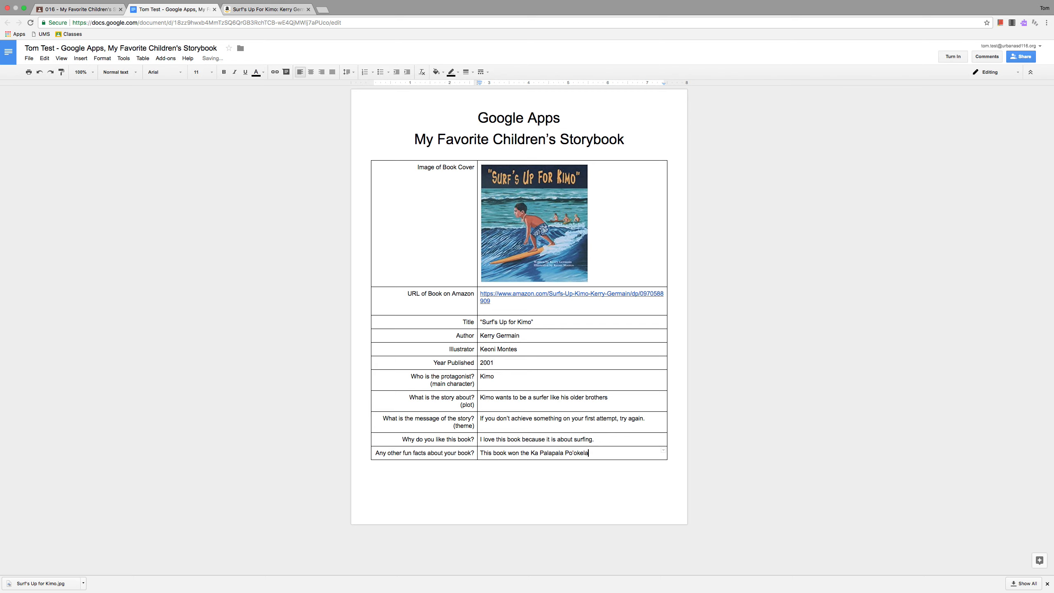
pyautogui.write('Awared of Excellence from the Ha')
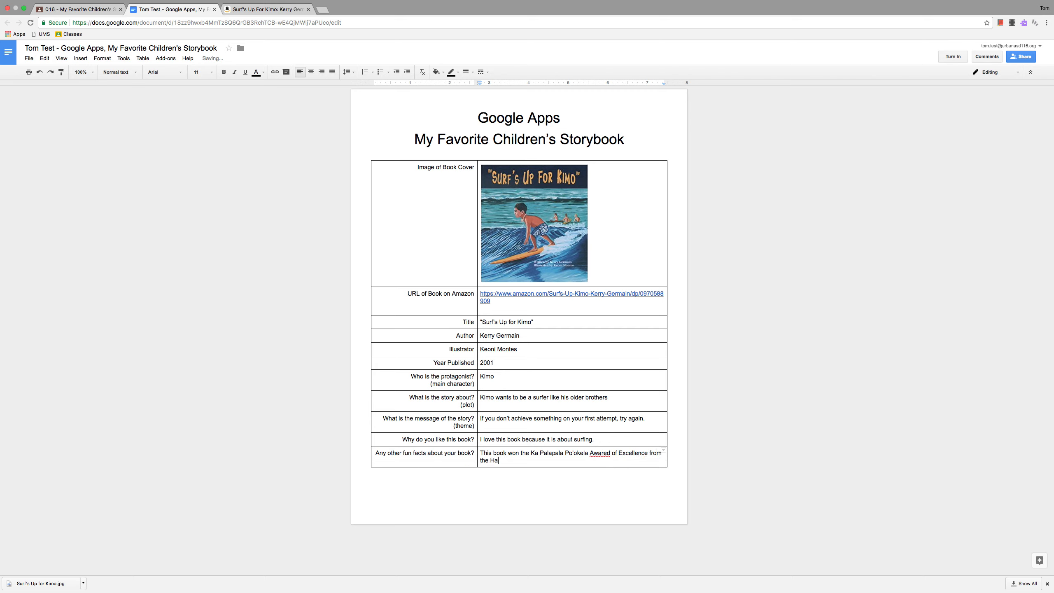
pyautogui.write('waii Book Publishers Association')
pyautogui.rightClick(607, 454)
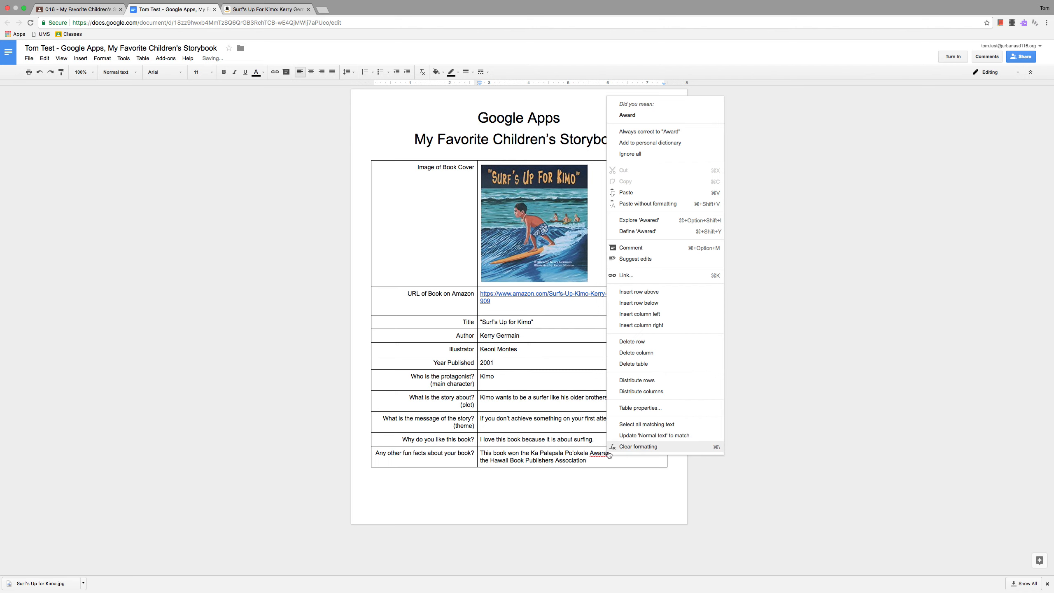
pyautogui.click(628, 115)
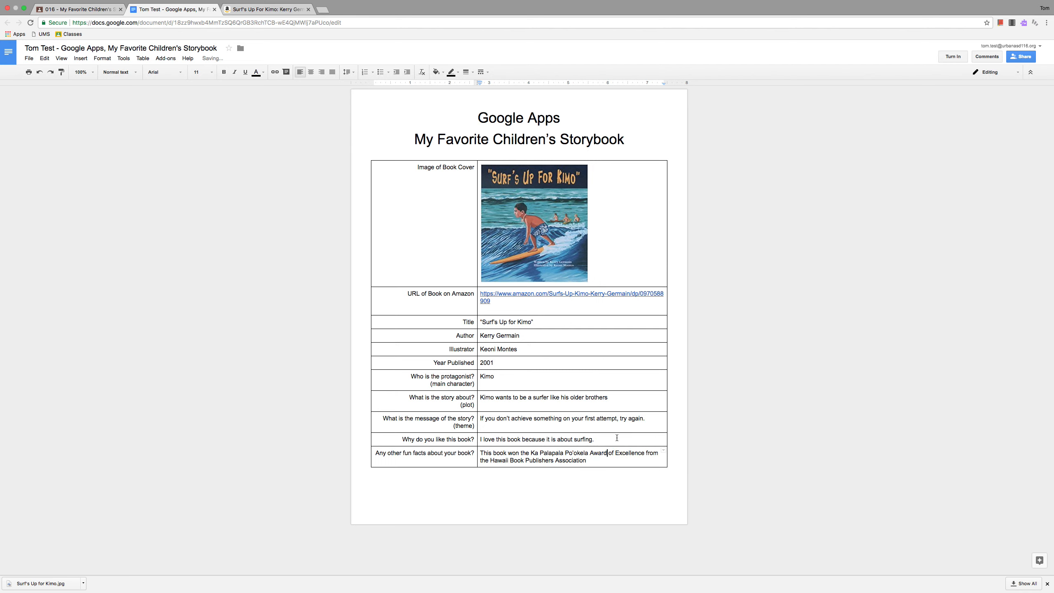